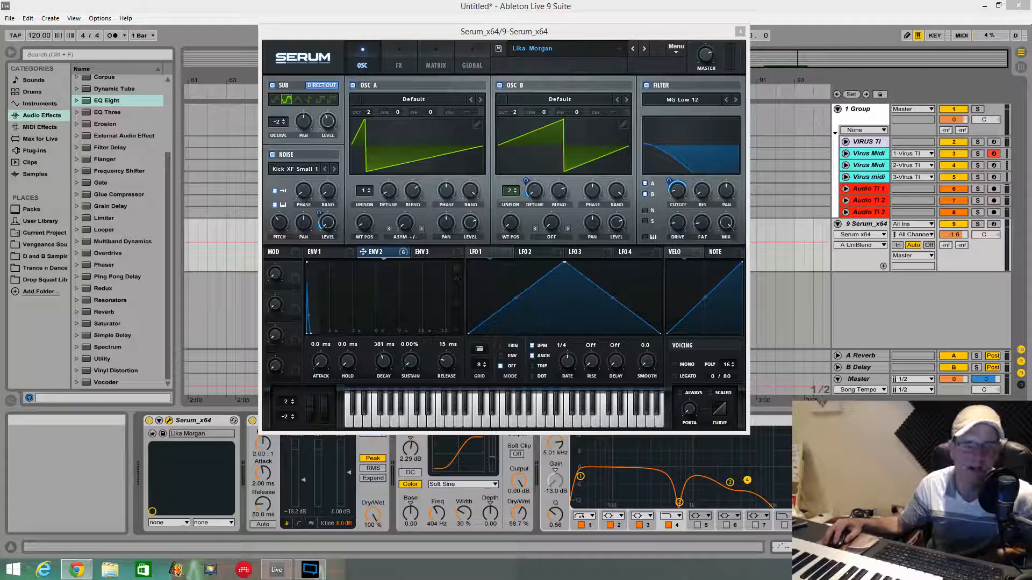
- Show the reference track Lika Morgan - Gone Tomorrow (Me & My Toothbrush Remix) on SoundCloud, and return to Ableton Live
key("alt+Tab")
left_click_drag(756, 43, 625, 27)
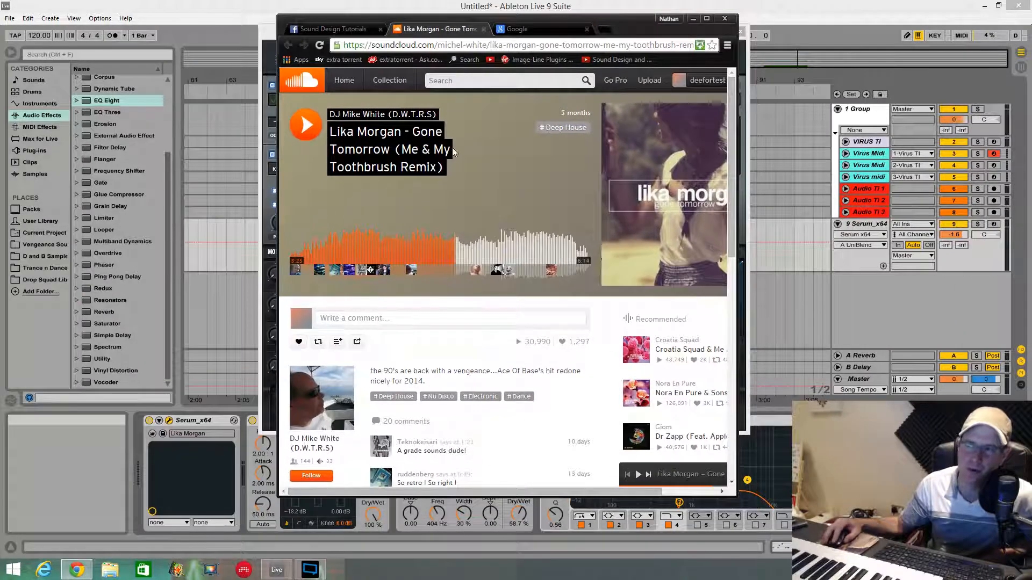
left_click_drag(624, 24, 348, 1)
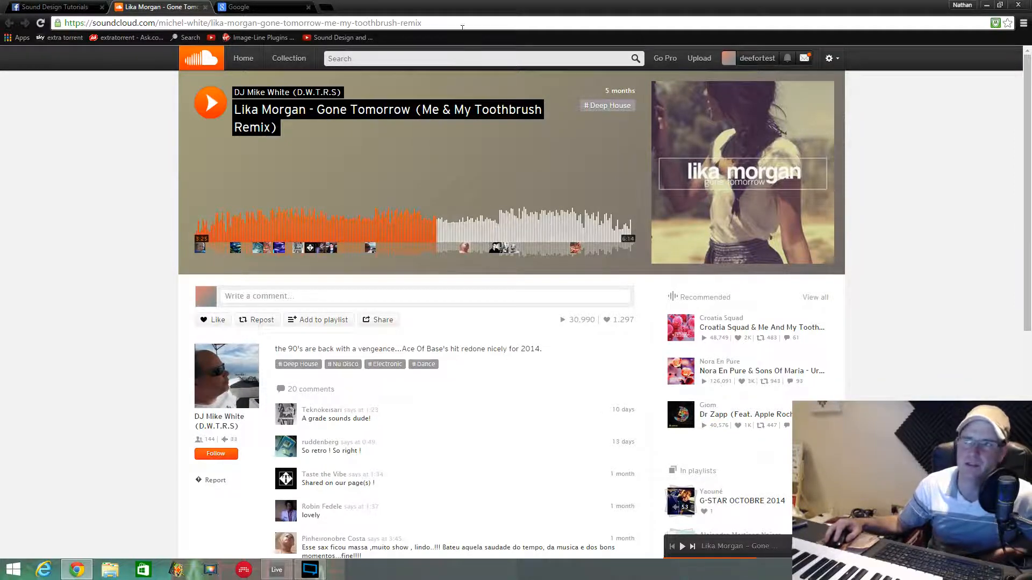
double_click(492, 11)
left_click_drag(492, 33, 3, 43)
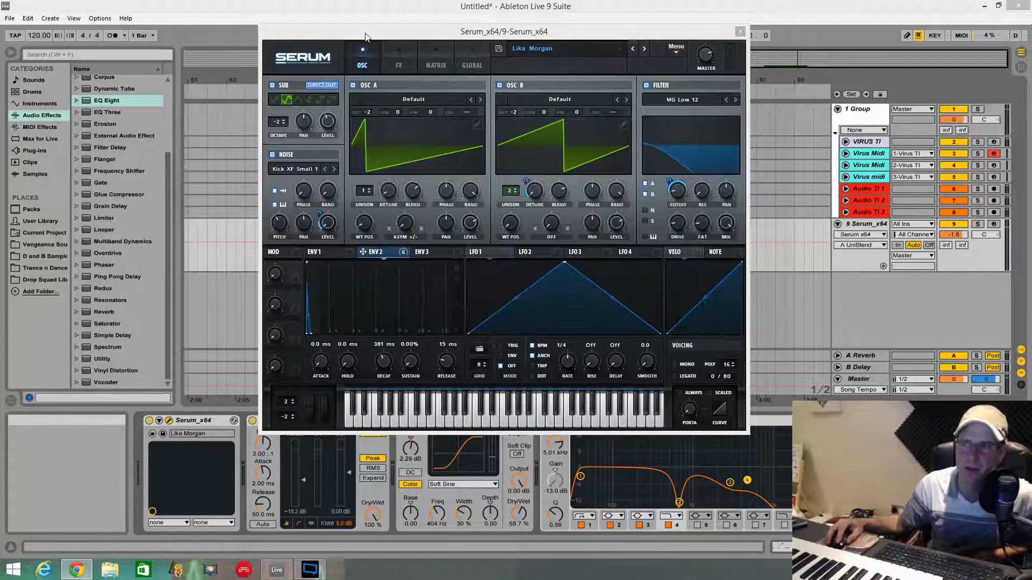
- Move the Serum window clear of the arrangement and play the looped MIDI clip to hear the finished Lika Morgan bass patch
left_click_drag(364, 31, 307, 290)
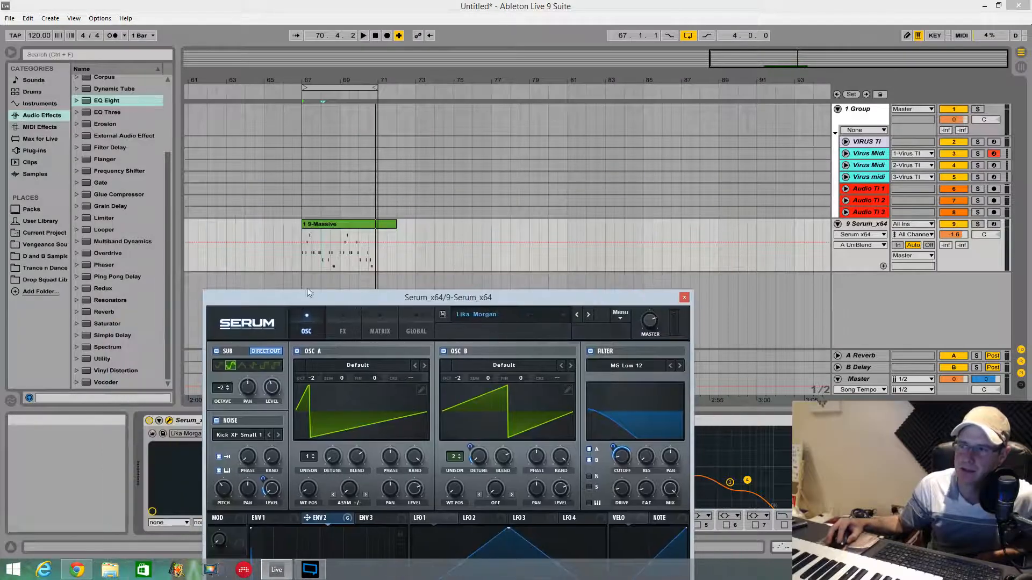
left_click(298, 240)
key("space")
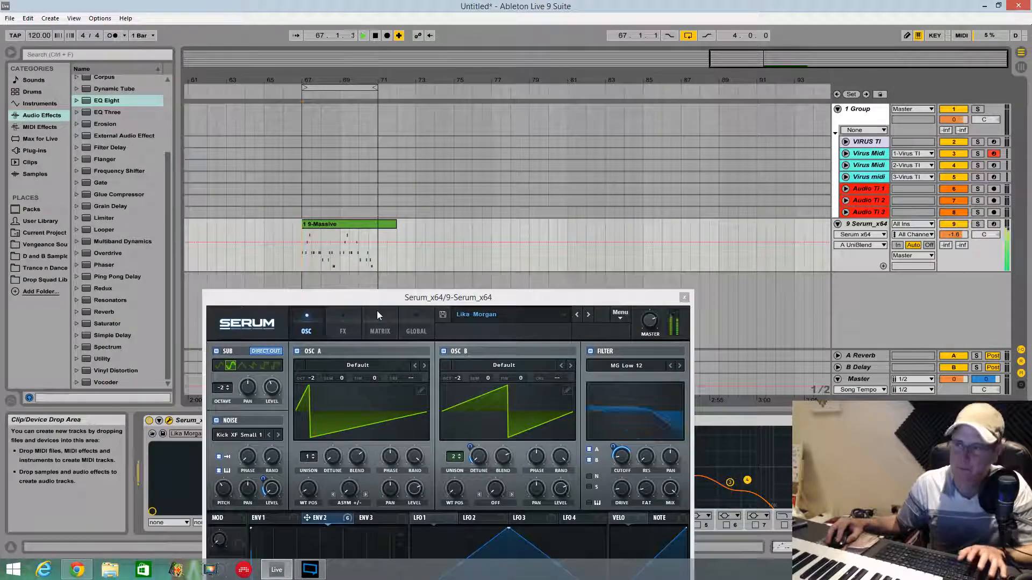
key("space")
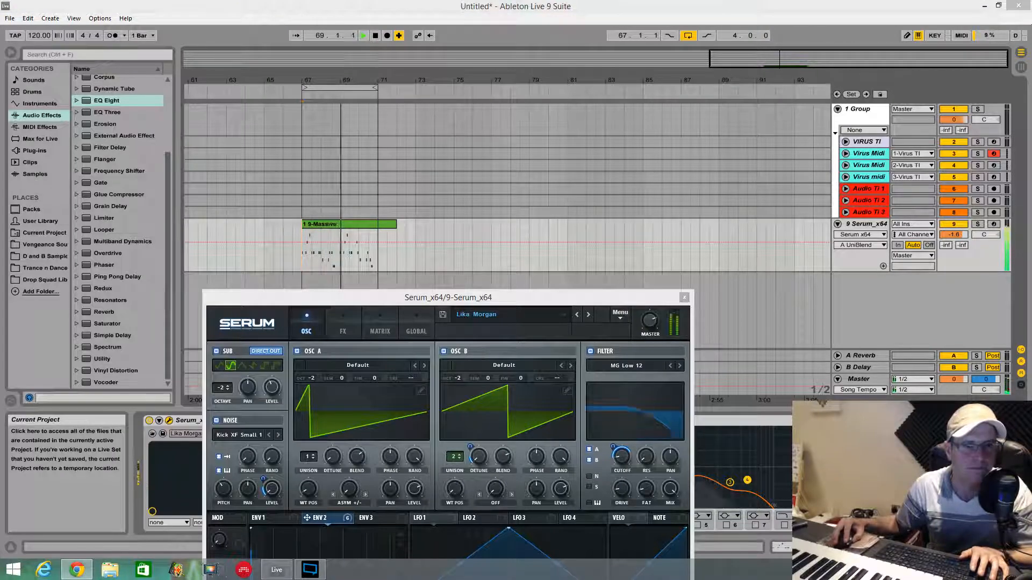
left_click_drag(557, 296, 644, 78)
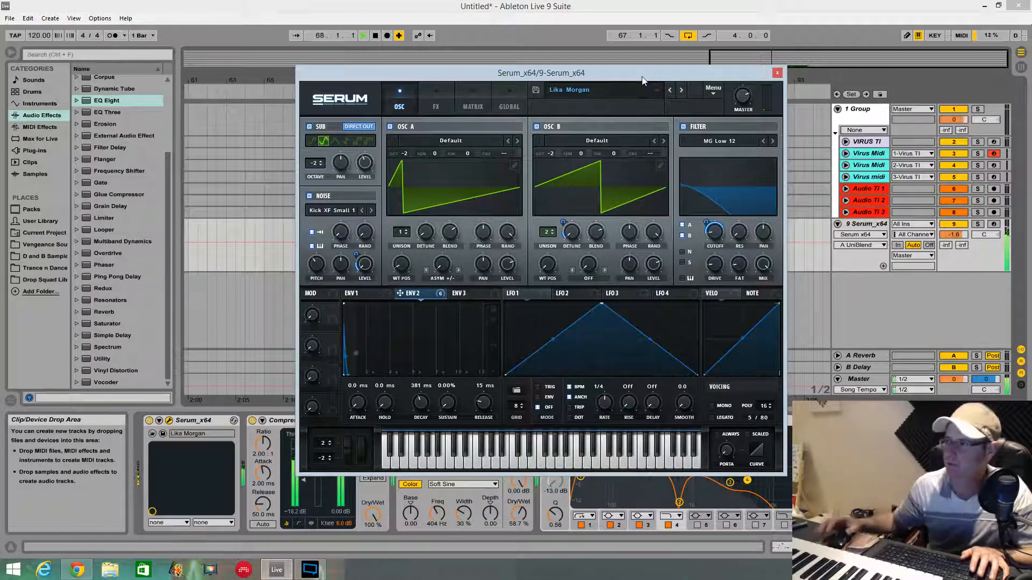
key("space")
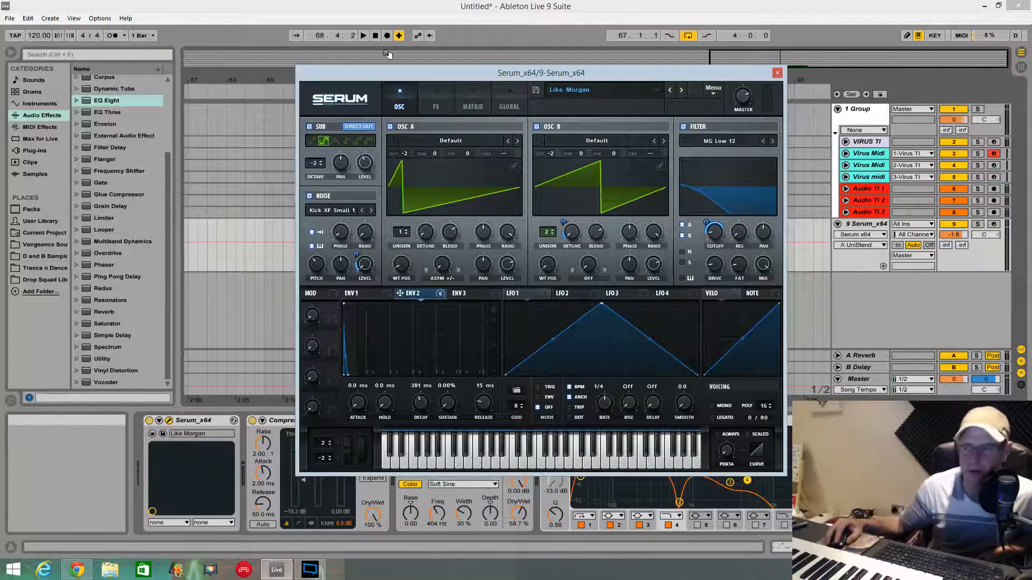
- Duplicate the 9 Serum_x64 track
left_click_drag(441, 74, 370, 47)
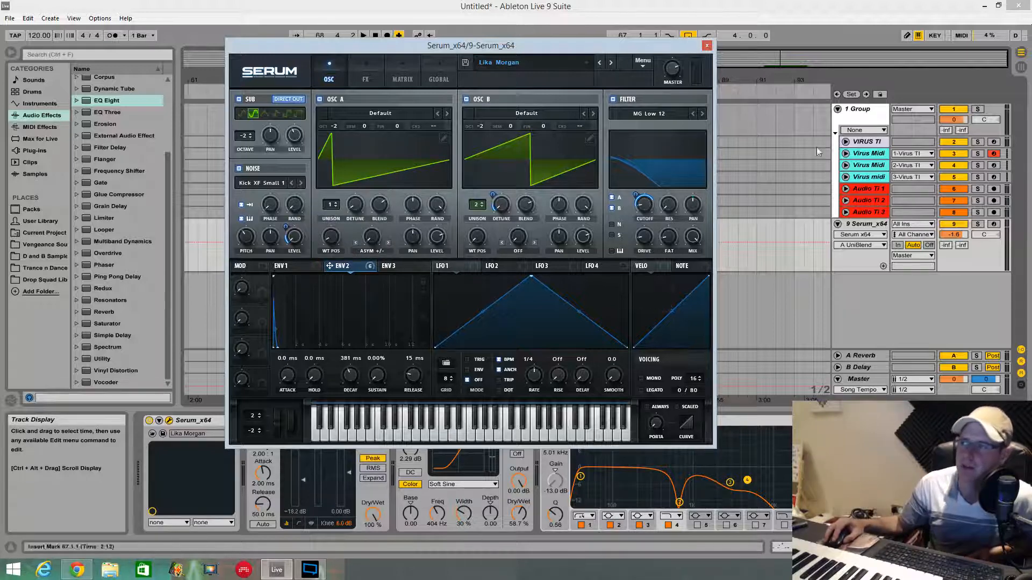
left_click(867, 228)
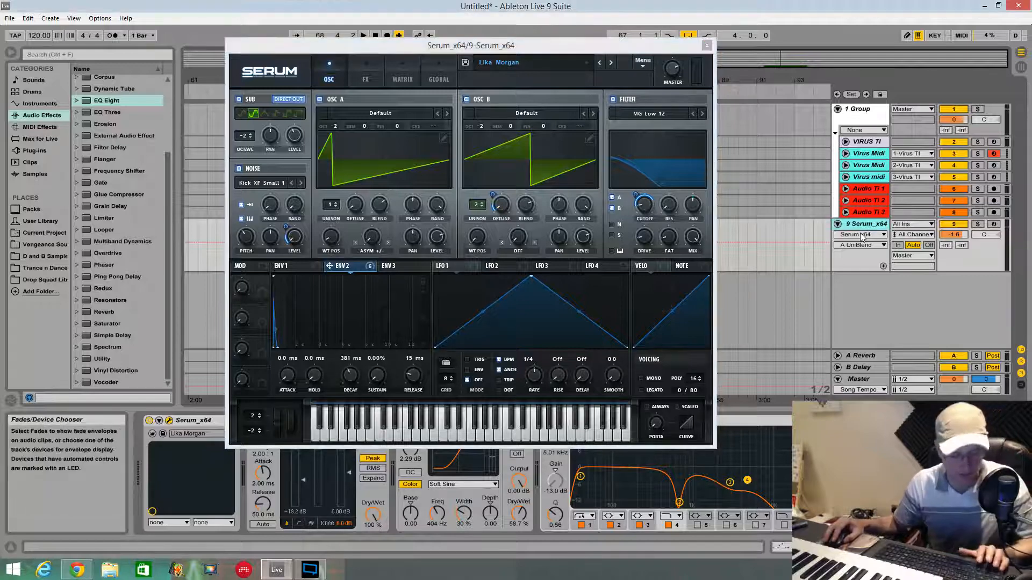
key("ctrl+d")
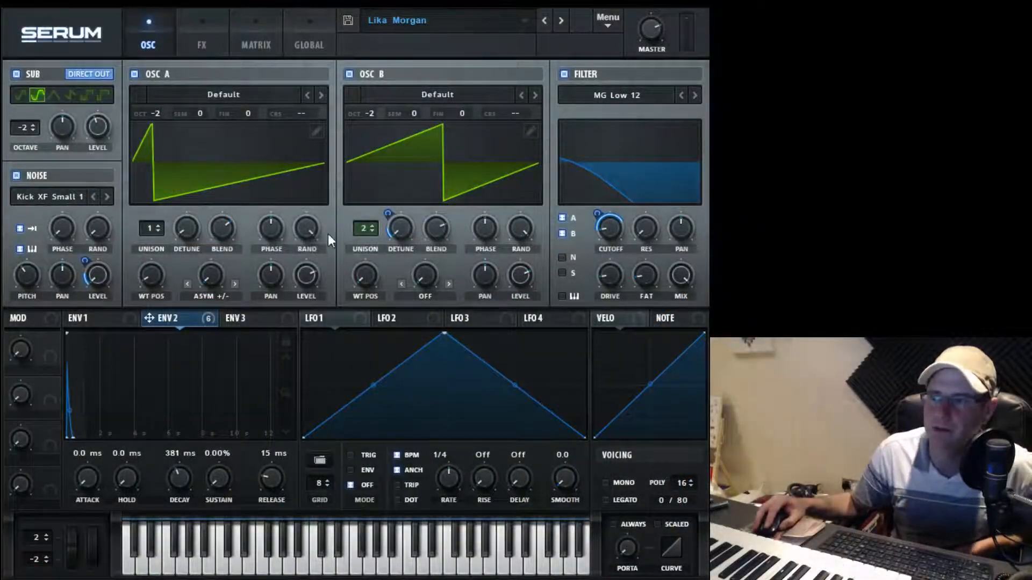
- Reset the Serum patch to the Init preset
mouse_move(308, 230)
left_mouse_down()
mouse_move(315, 259)
mouse_move(312, 211)
left_mouse_up()
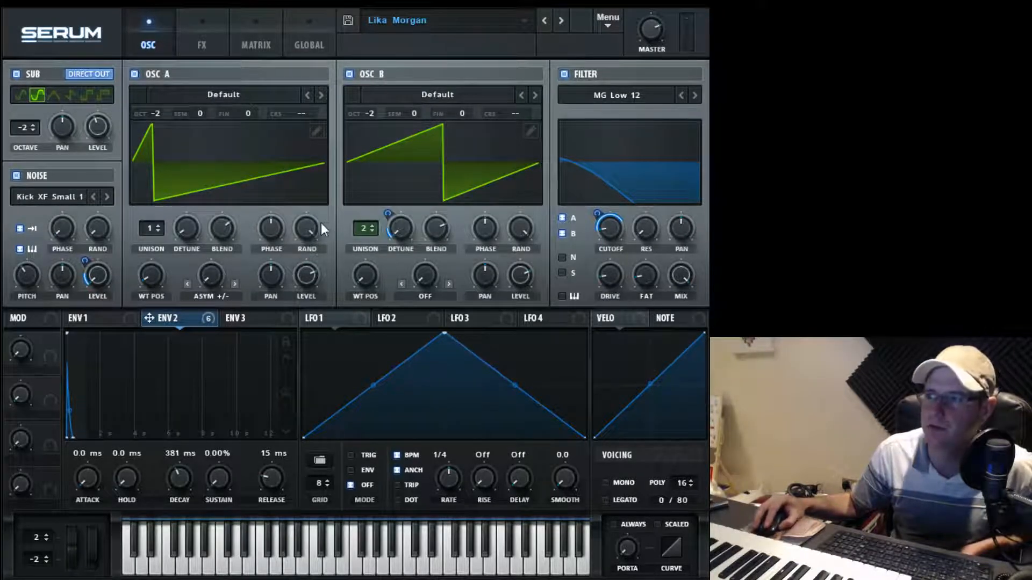
left_click_drag(322, 223, 308, 221)
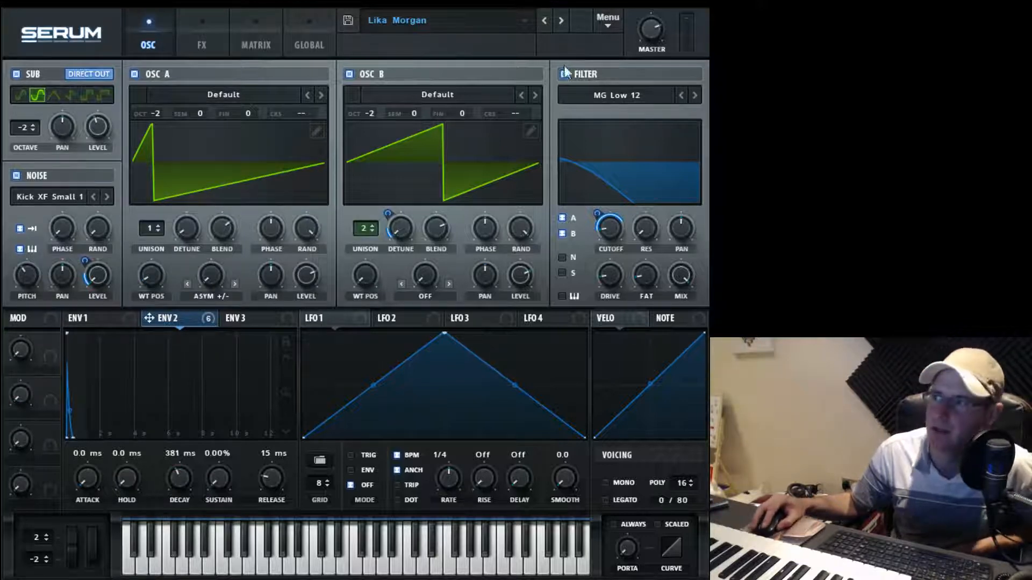
left_click(606, 20)
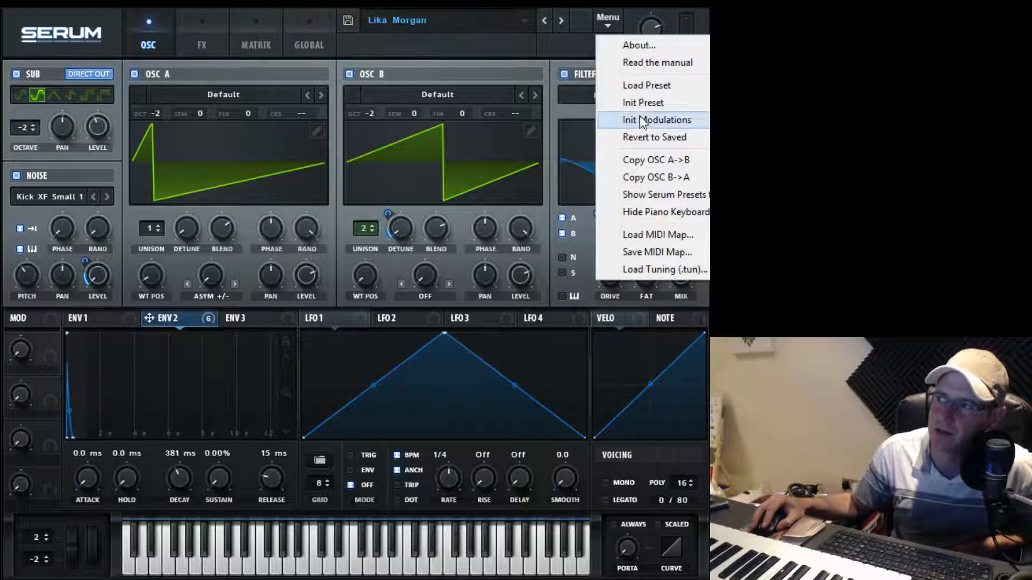
left_click(649, 102)
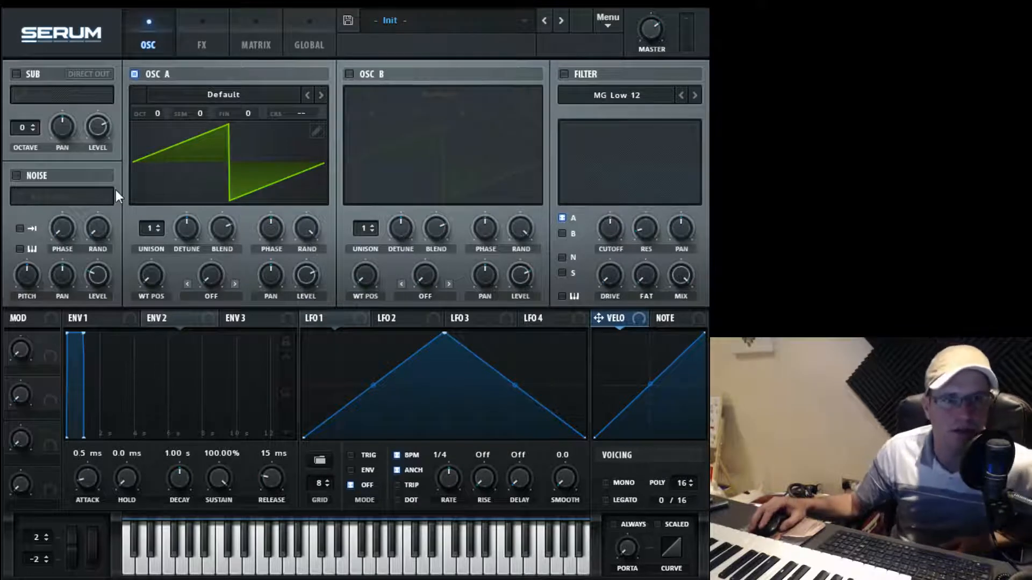
- Turn on oscillator B and the MG Low 12 filter, with both oscillators A and B routed through the filter
left_click(349, 74)
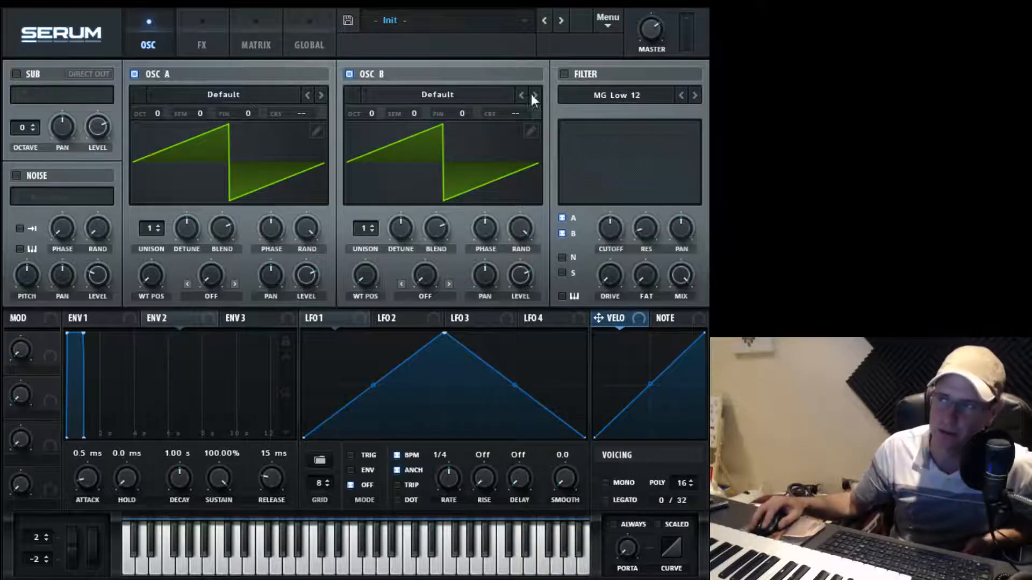
left_click(563, 75)
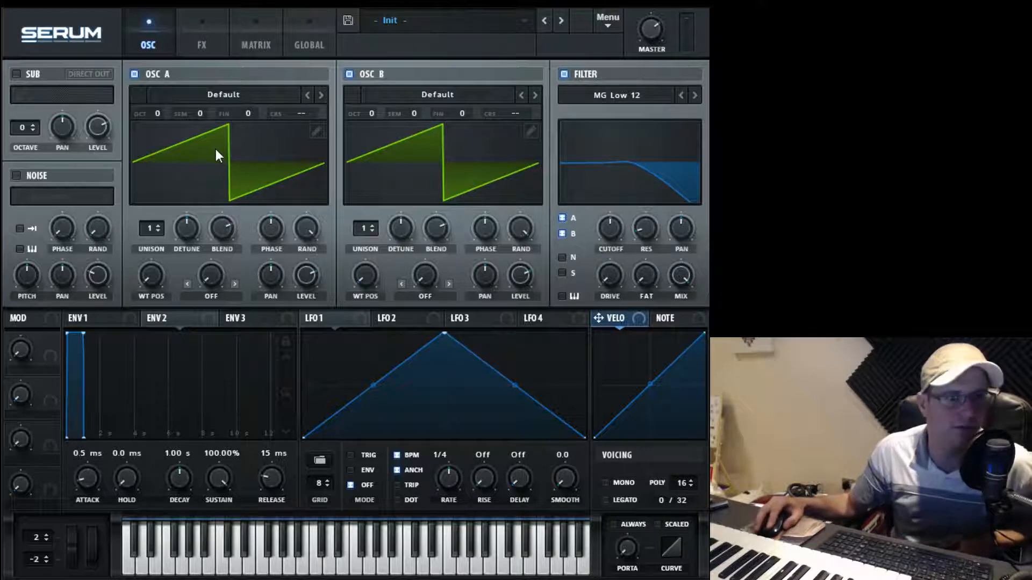
- Set the octave of oscillators A and B to -2 and play a note to hear the result
left_click(159, 114)
left_click_drag(159, 115, 157, 162)
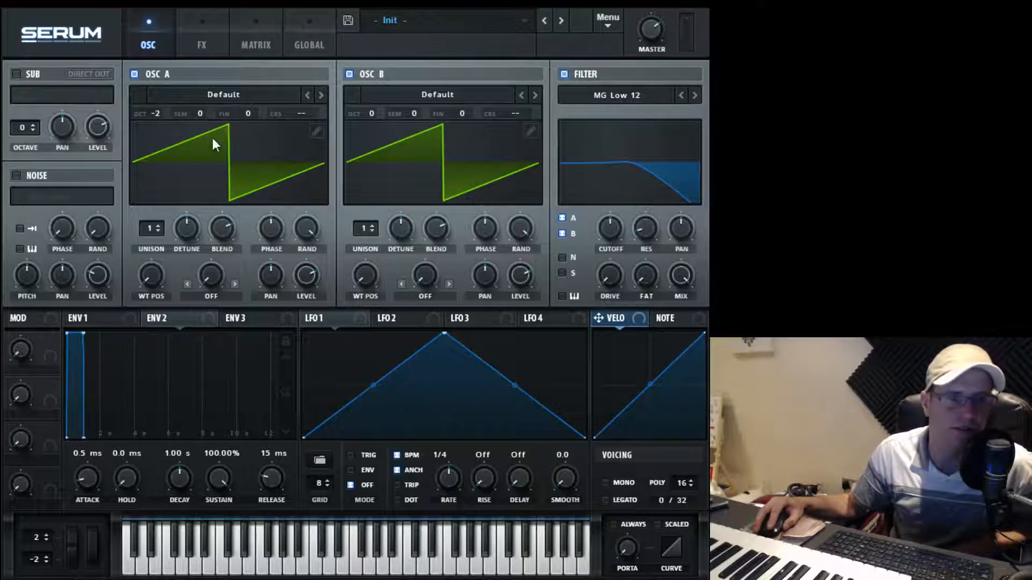
left_click_drag(379, 119, 372, 159)
key("space")
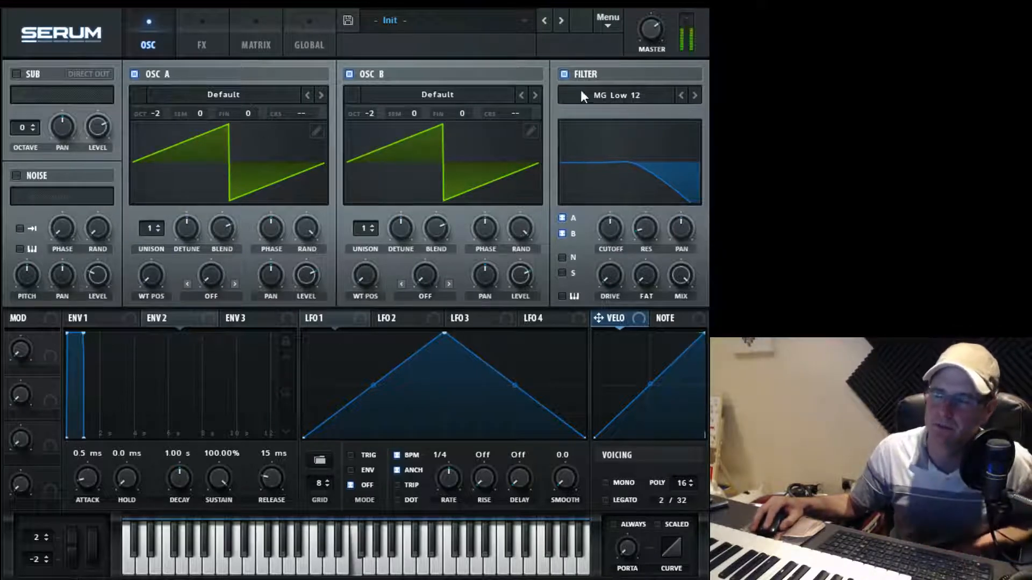
- Raise the filter cutoff until it is almost fully open and set oscillator B's unison to 2 voices
left_click_drag(611, 228, 625, 186)
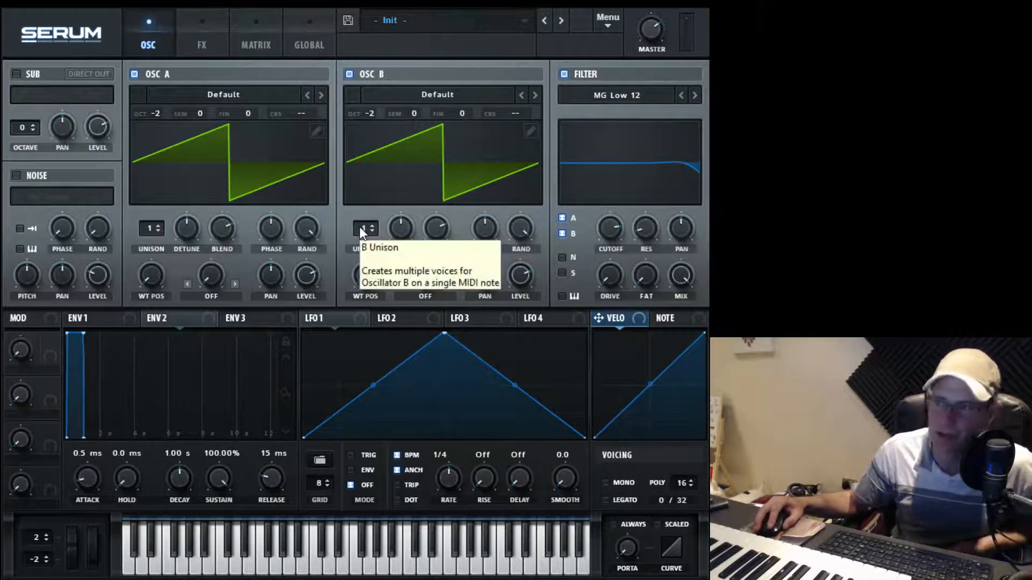
left_click_drag(359, 227, 402, 227)
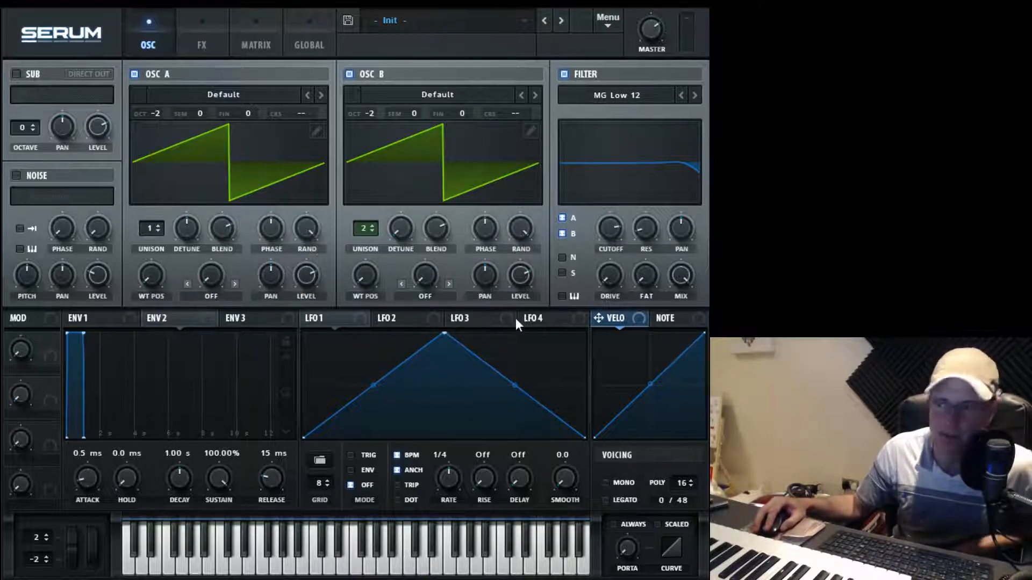
- Set oscillator A's warp mode to Asym +/-, sweep the amount up to 100%, and return it to its minimum
left_click(212, 299)
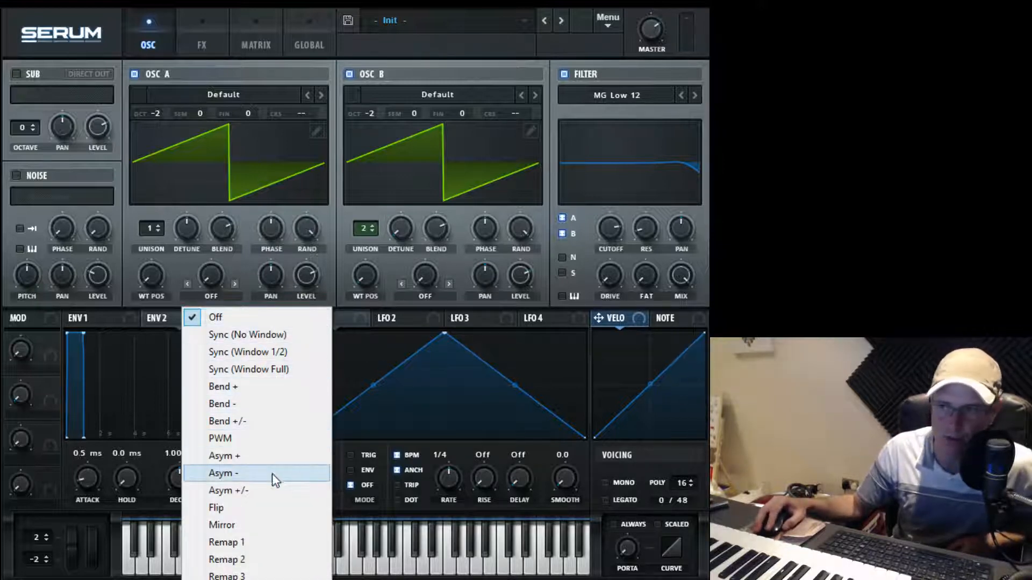
left_click(246, 489)
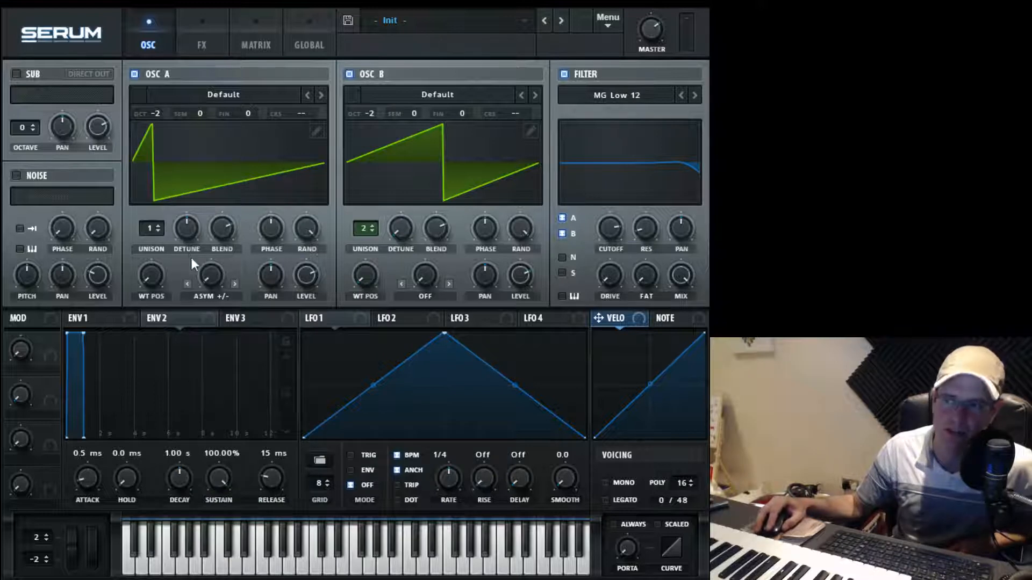
left_click_drag(211, 281, 240, 19)
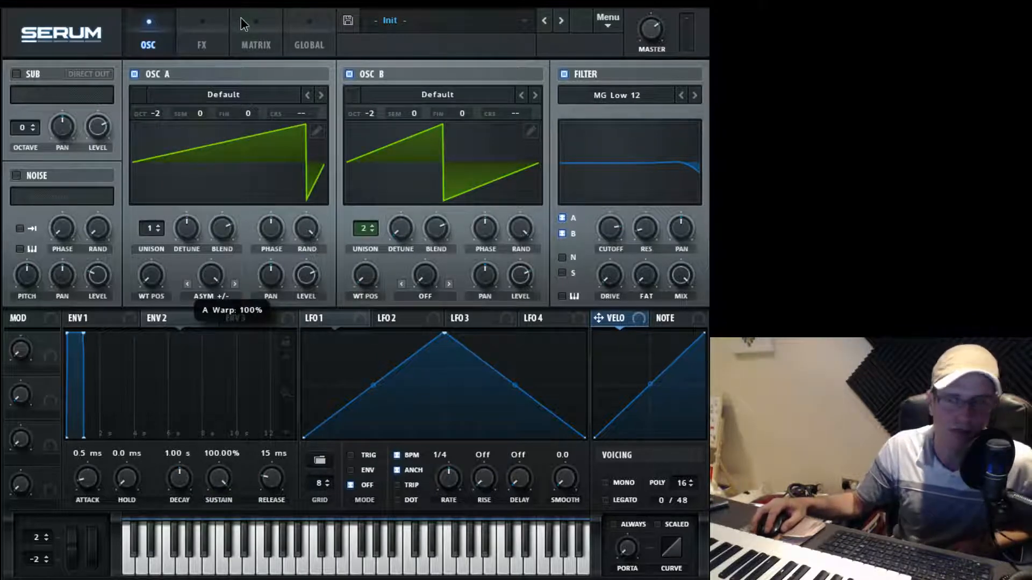
left_click_drag(241, 17, 243, 344)
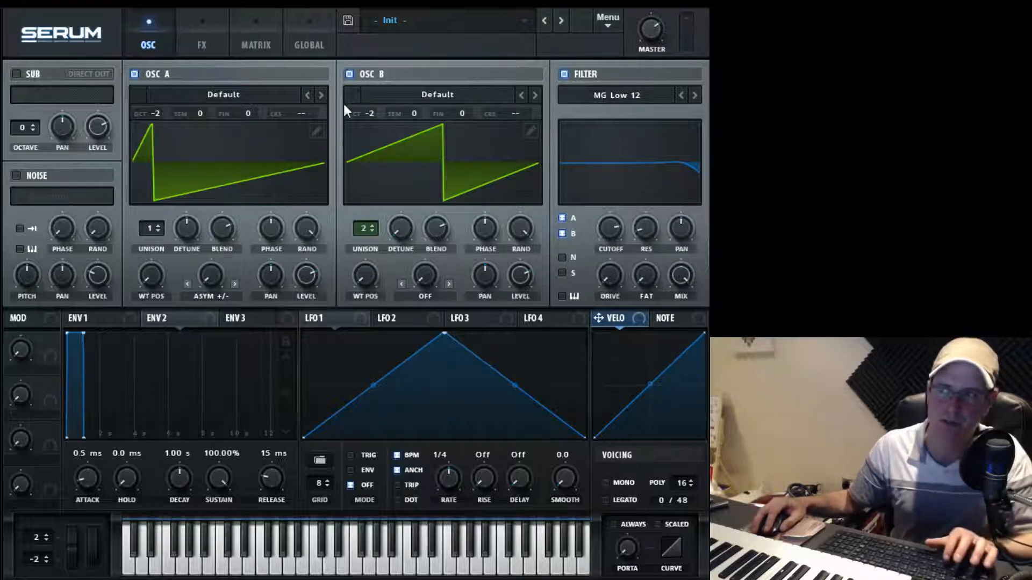
- Audition oscillator A's Asym +/- warp on its own with oscillator B temporarily switched off
left_click(350, 73)
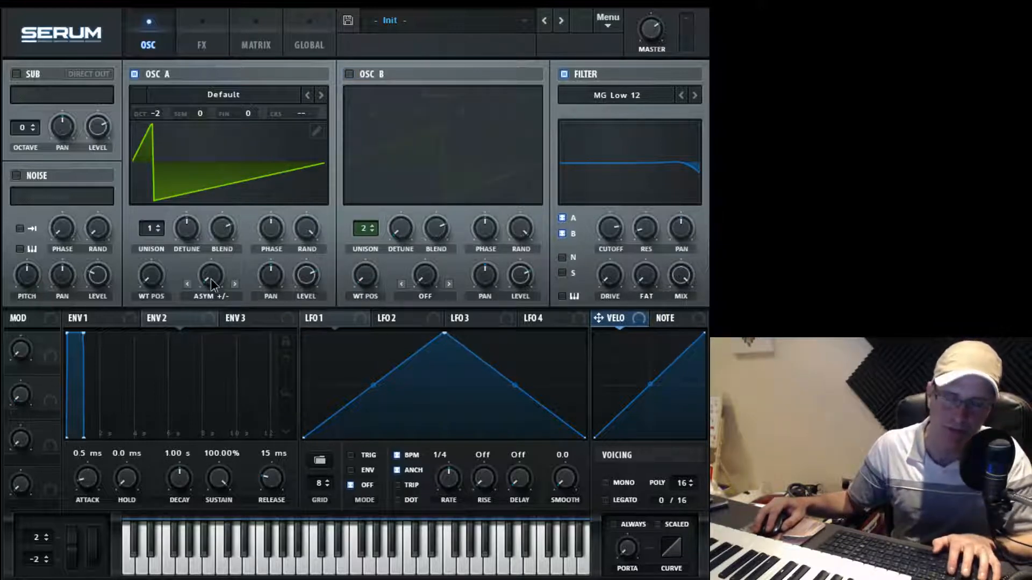
left_click_drag(210, 278, 241, 319)
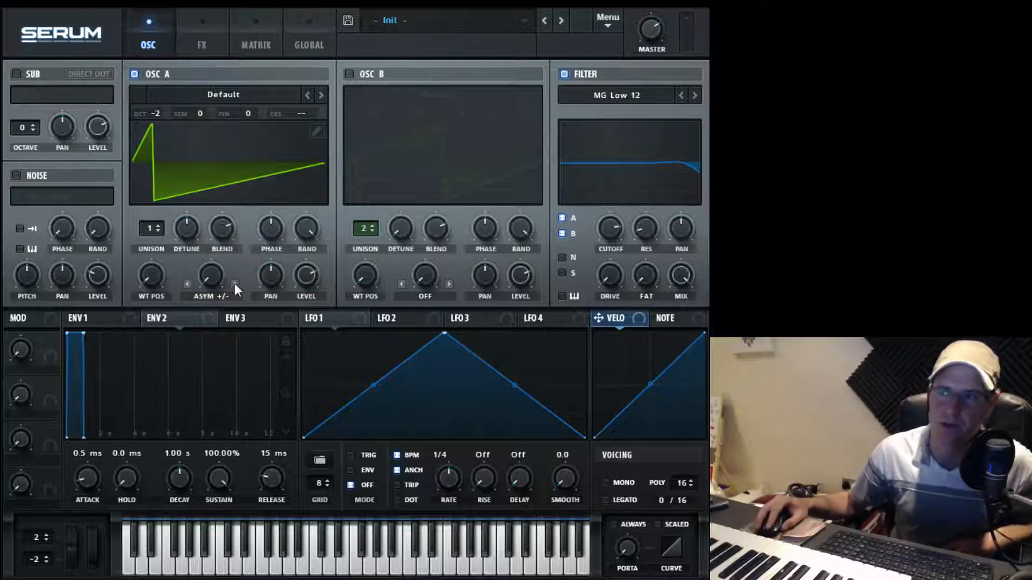
left_click_drag(211, 275, 263, 257)
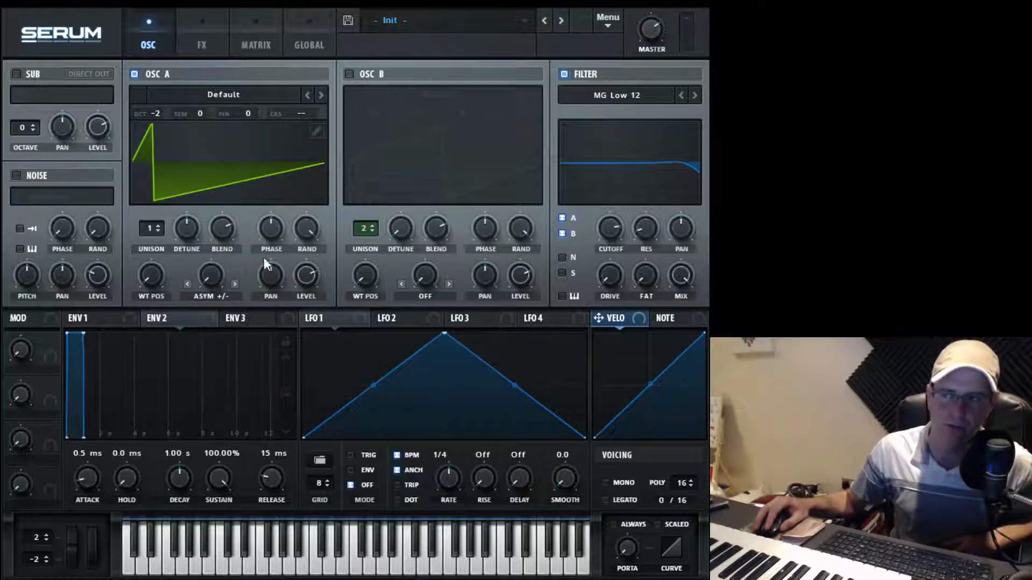
left_click(350, 75)
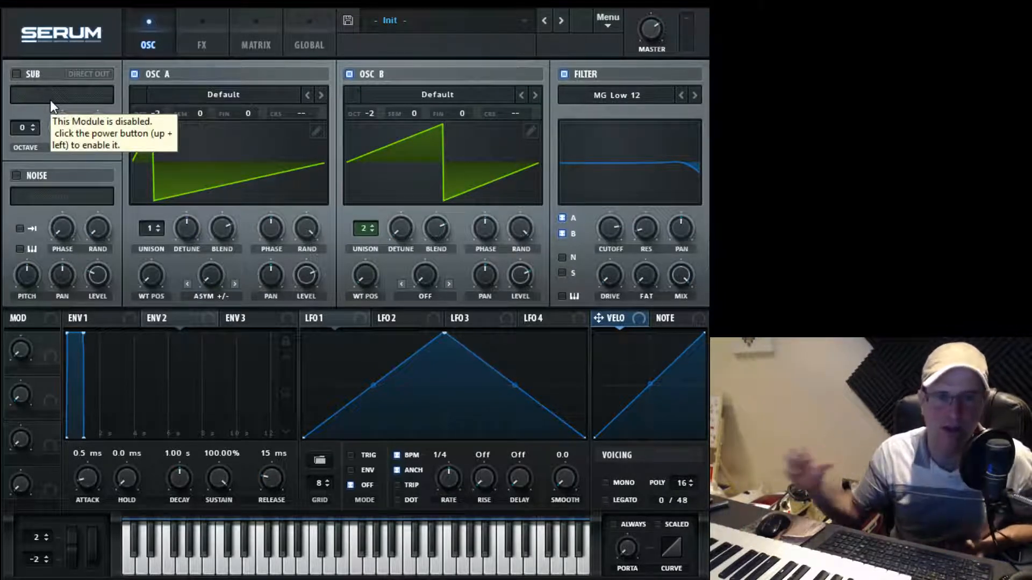
- Turn on the sub oscillator with its second waveform and set its octave to -2
left_click(18, 75)
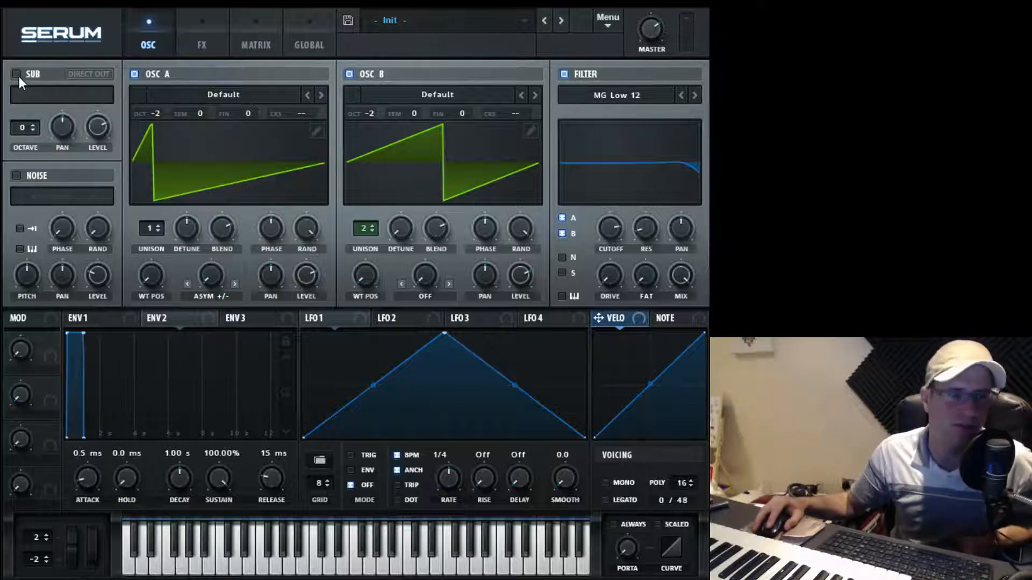
left_click(43, 92)
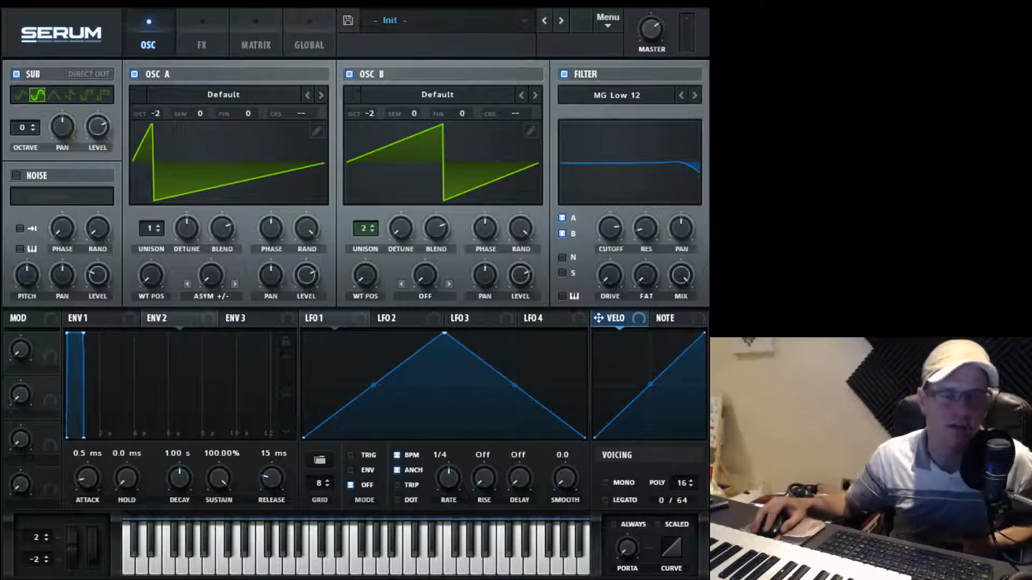
left_click_drag(38, 134, 37, 140)
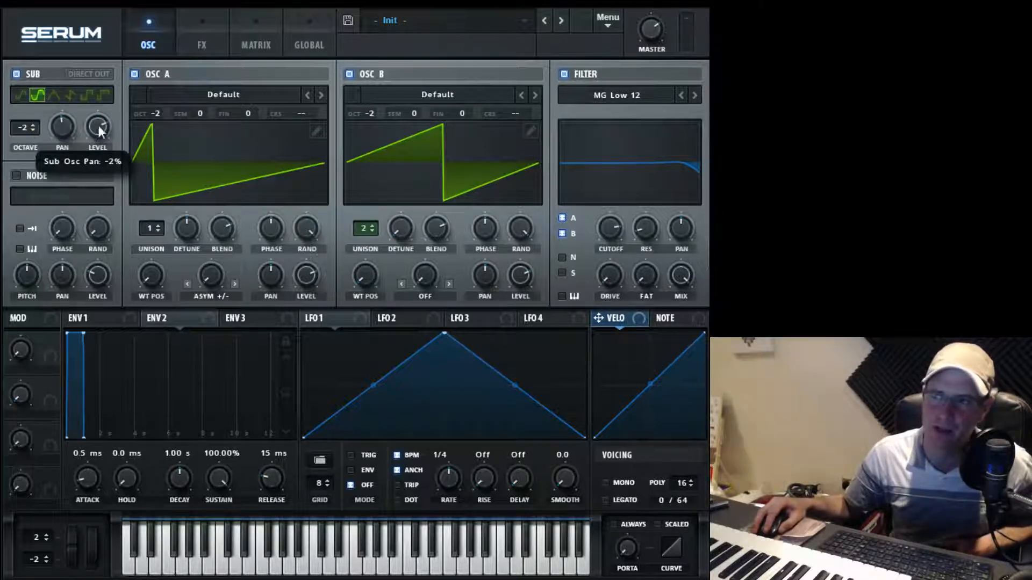
- Reduce the sub oscillator's level and enable its Direct Out so that it bypasses the filter and effects
left_click_drag(98, 122, 114, 188)
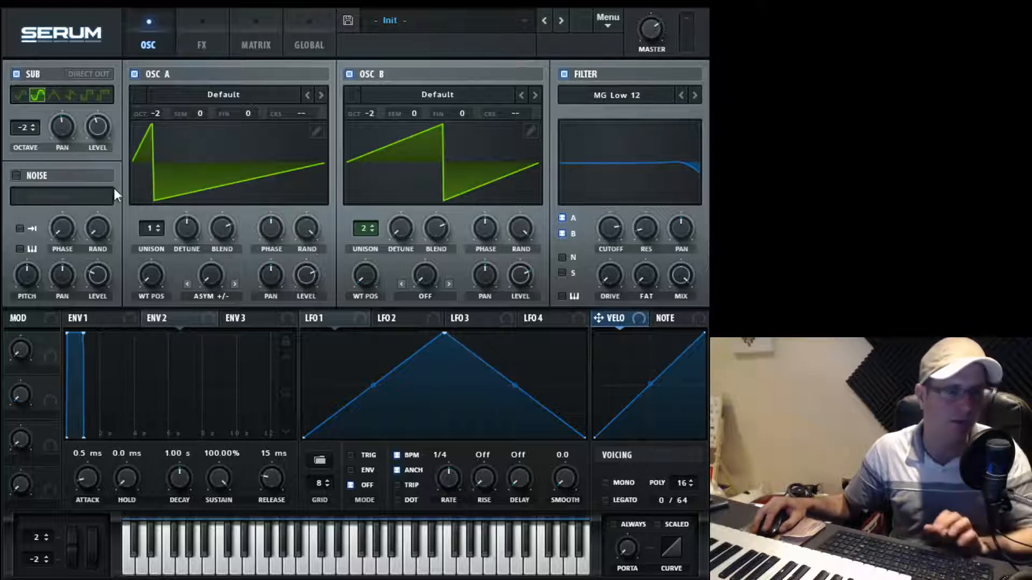
left_click(99, 71)
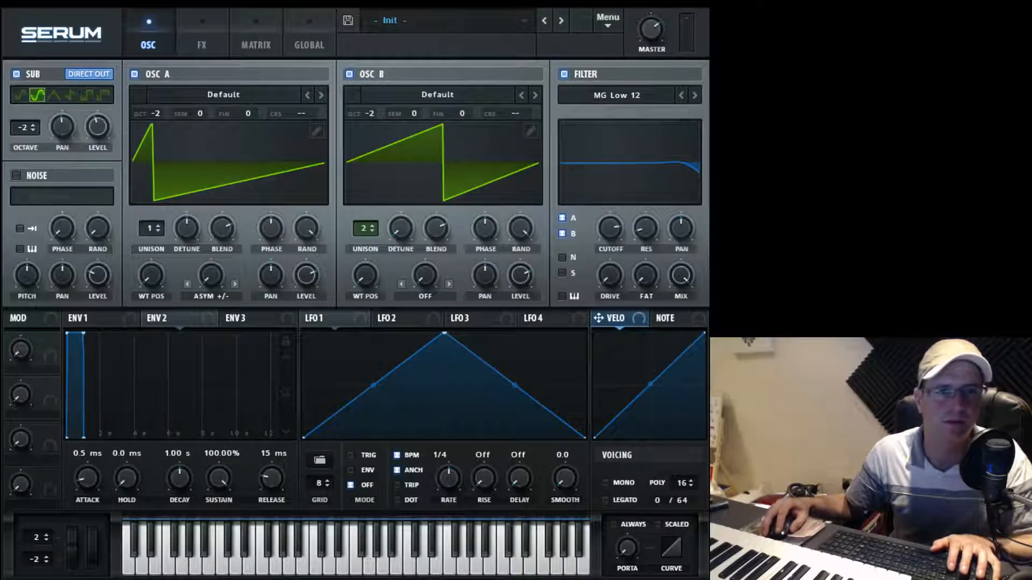
left_click_drag(651, 30, 652, 24)
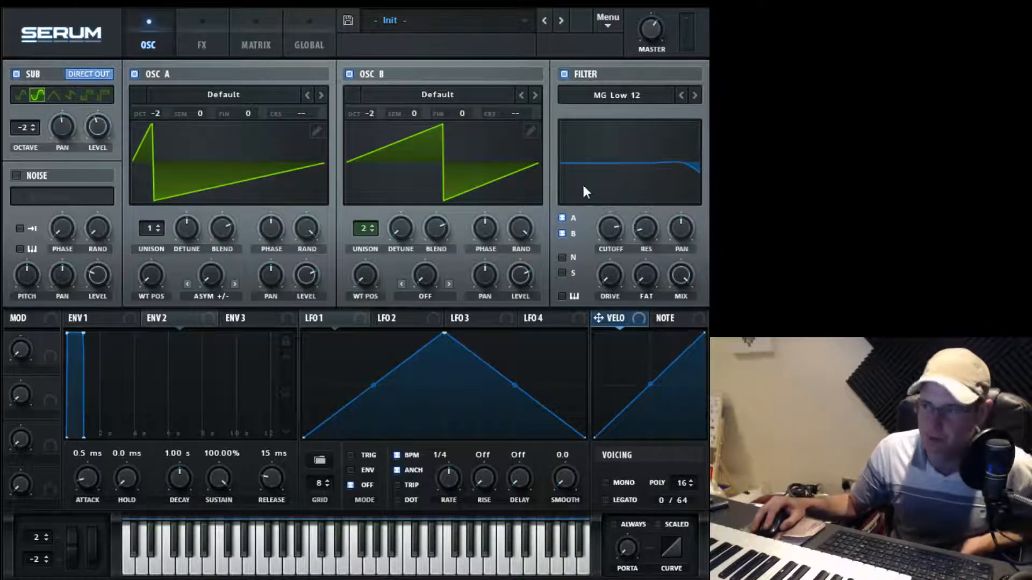
- Lower the filter cutoff to darken the sound and set envelope 1's release to 44 ms
left_click_drag(606, 235, 613, 355)
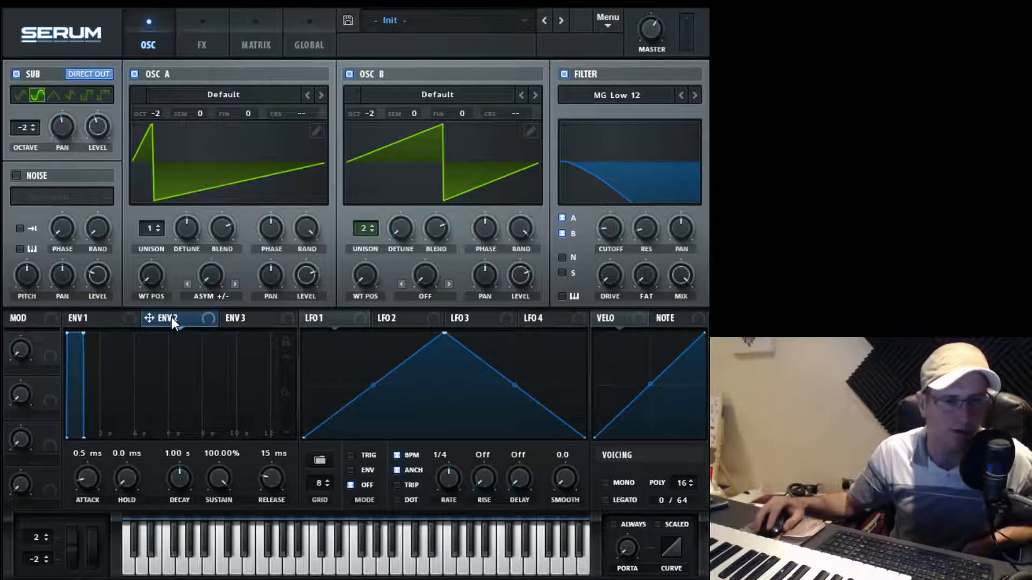
left_click(102, 317)
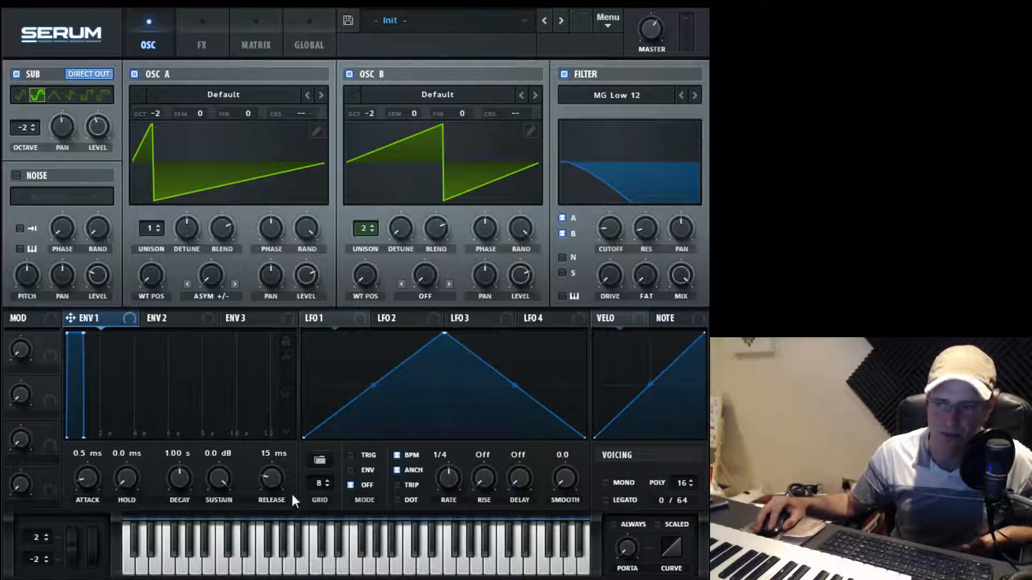
left_click_drag(278, 489, 282, 471)
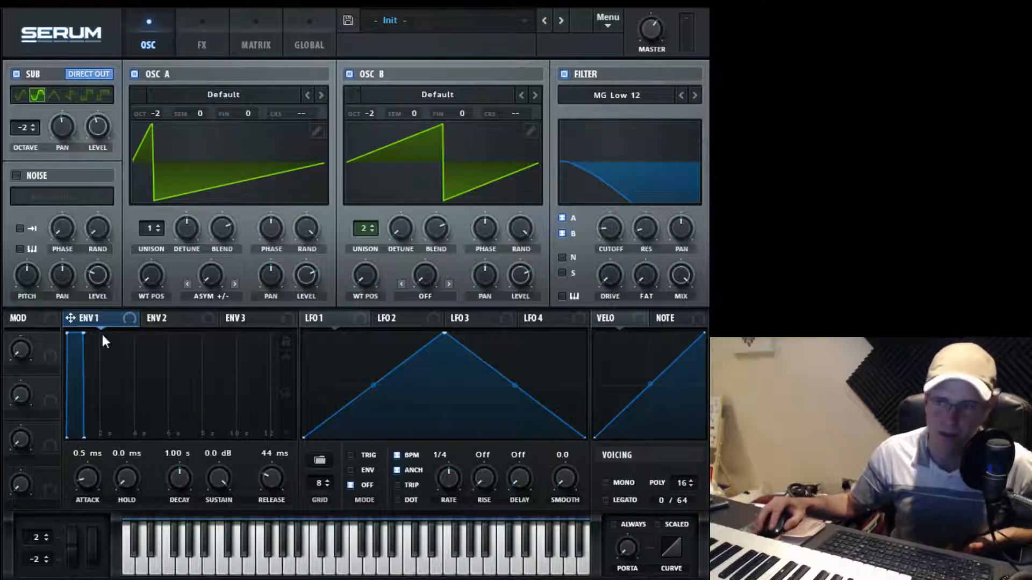
- Assign envelope 2 to modulate the filter cutoff and fine-tune the modulation amount
left_click(166, 318)
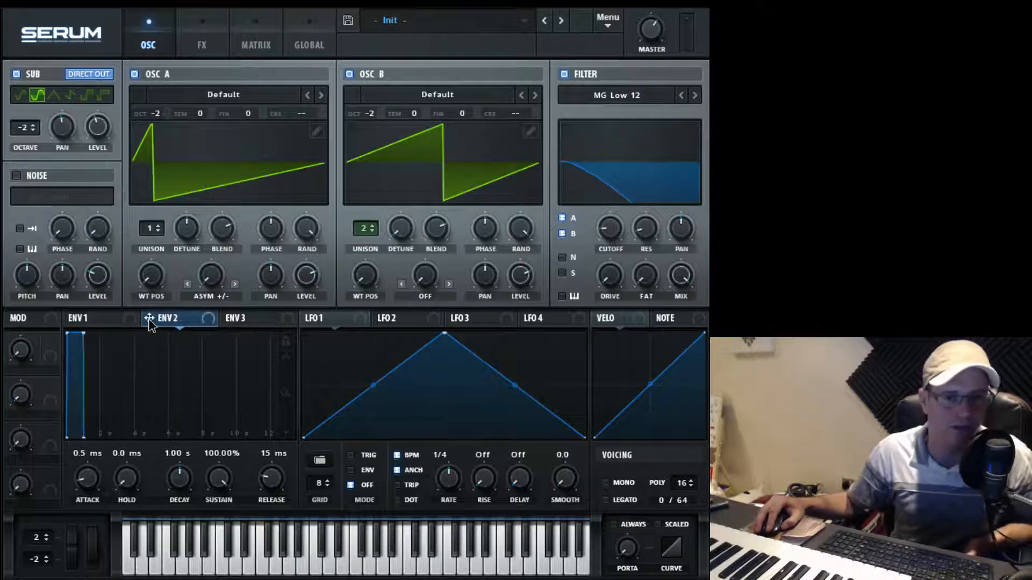
left_click_drag(149, 320, 611, 228)
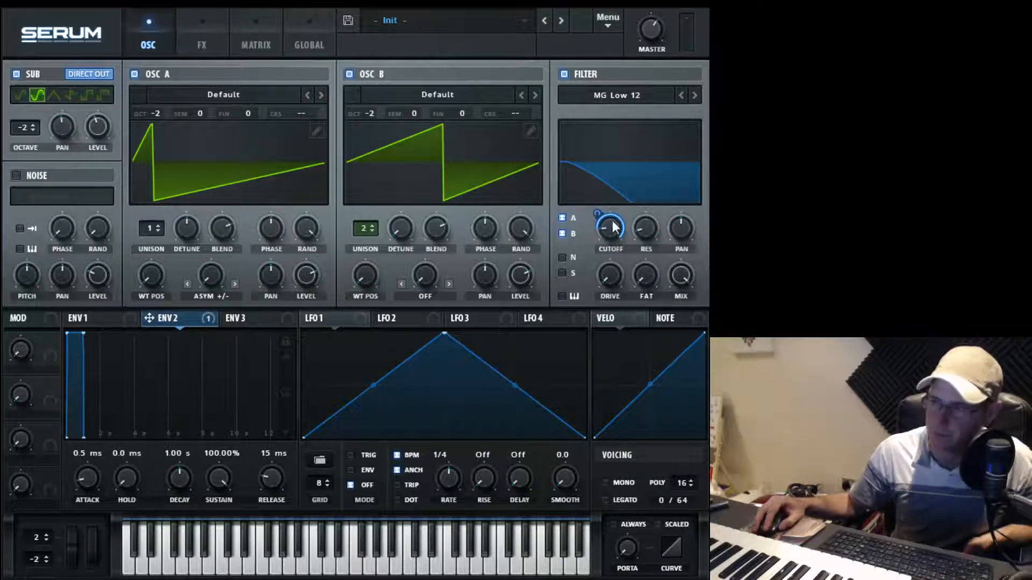
left_click_drag(606, 214, 599, 232)
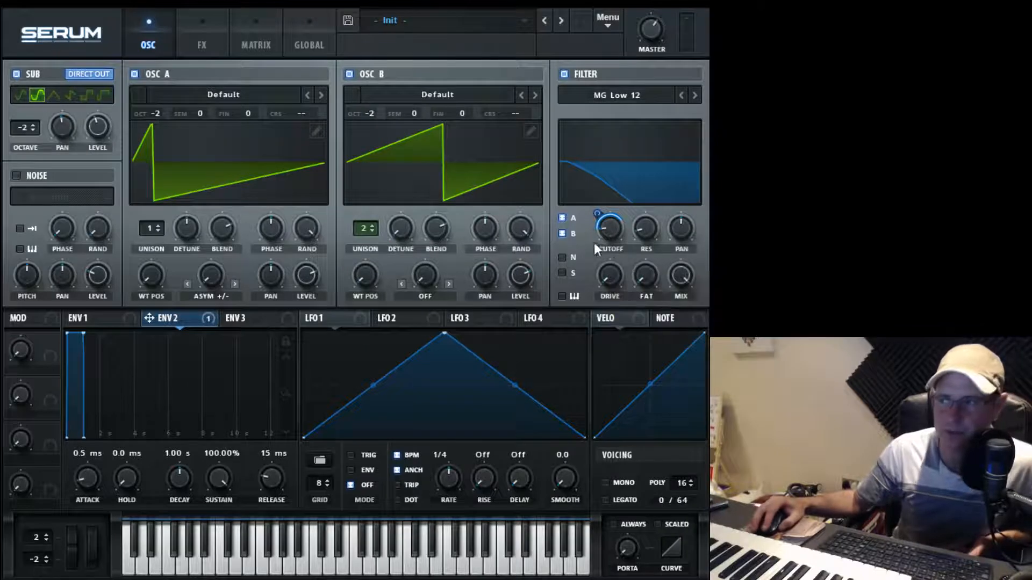
left_click_drag(599, 215, 602, 204)
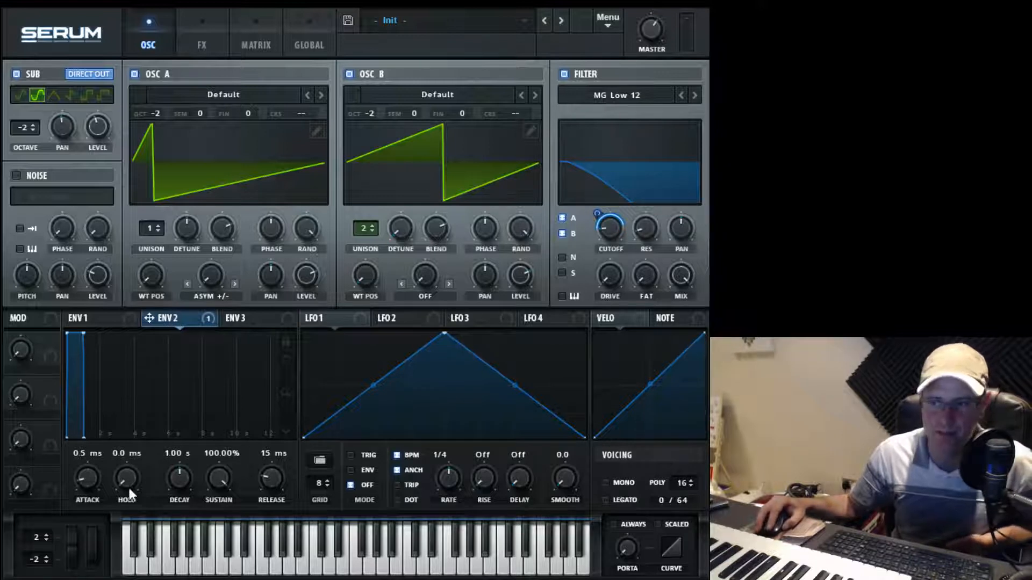
- Shape envelope 2 as a short pluck with 0.0 ms attack, 381 ms decay and 0% sustain
left_click_drag(76, 472, 98, 479)
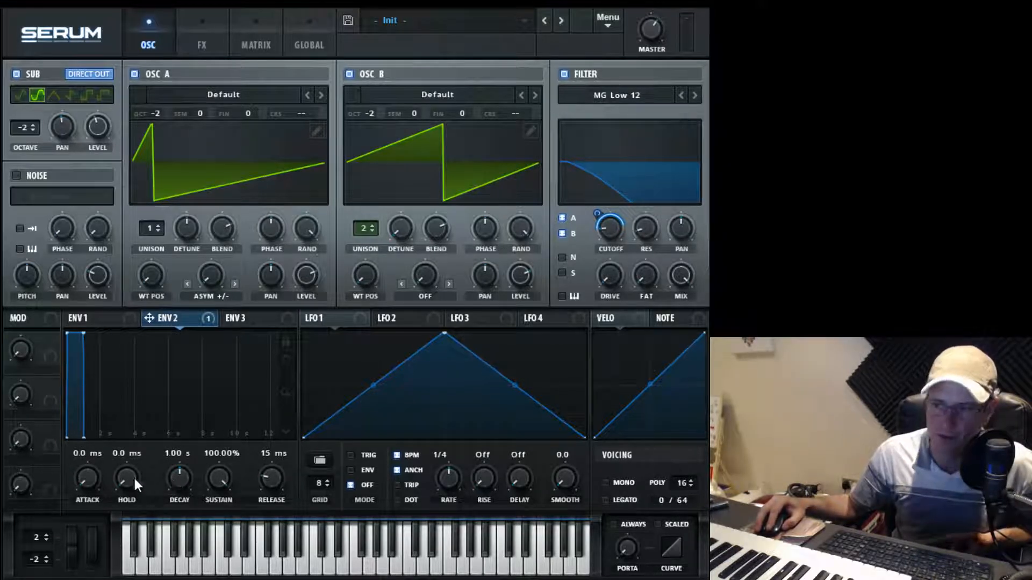
left_click_drag(204, 487, 223, 579)
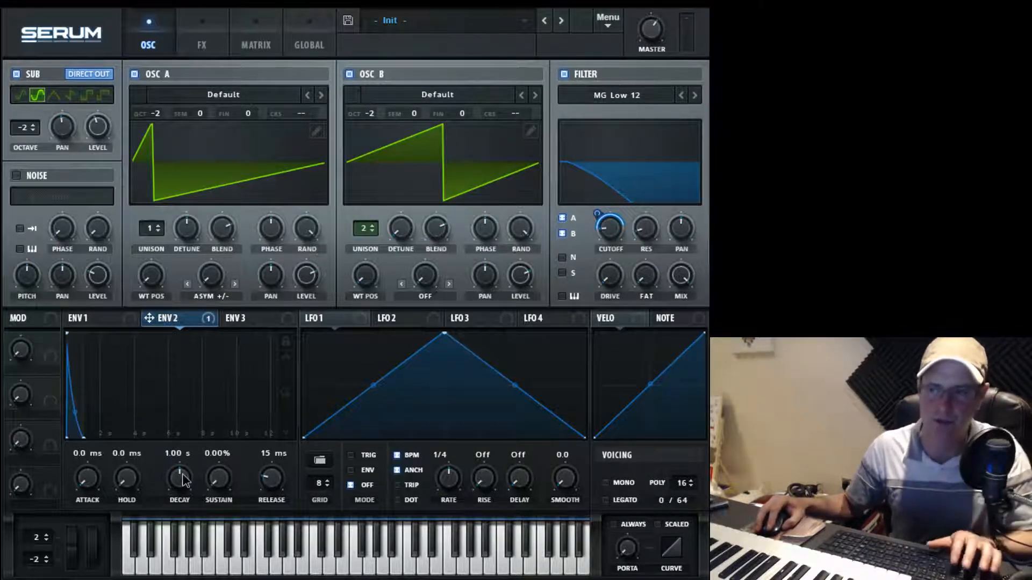
left_click_drag(183, 473, 204, 475)
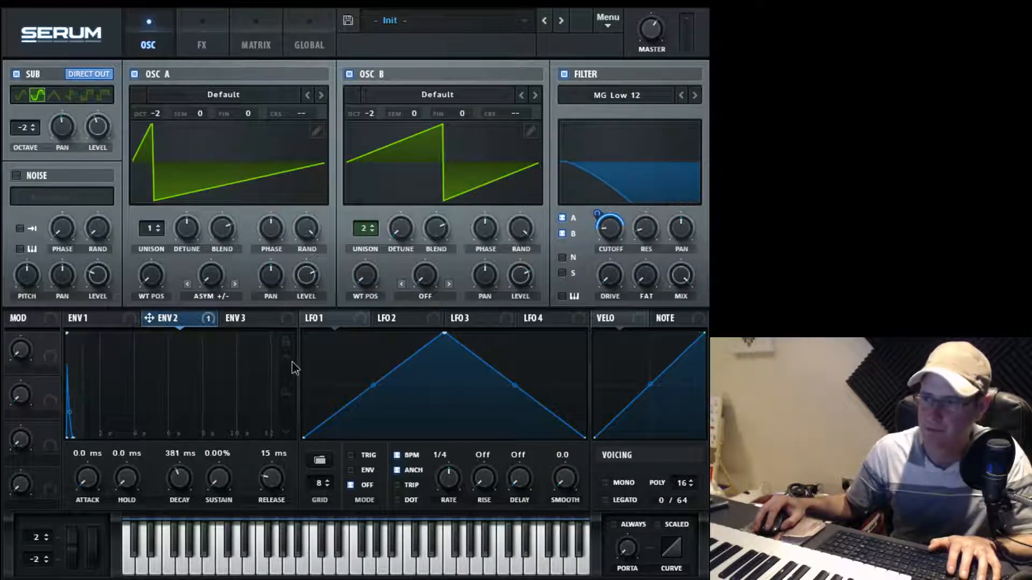
- Set envelope 1's release to 60 ms
left_click(283, 430)
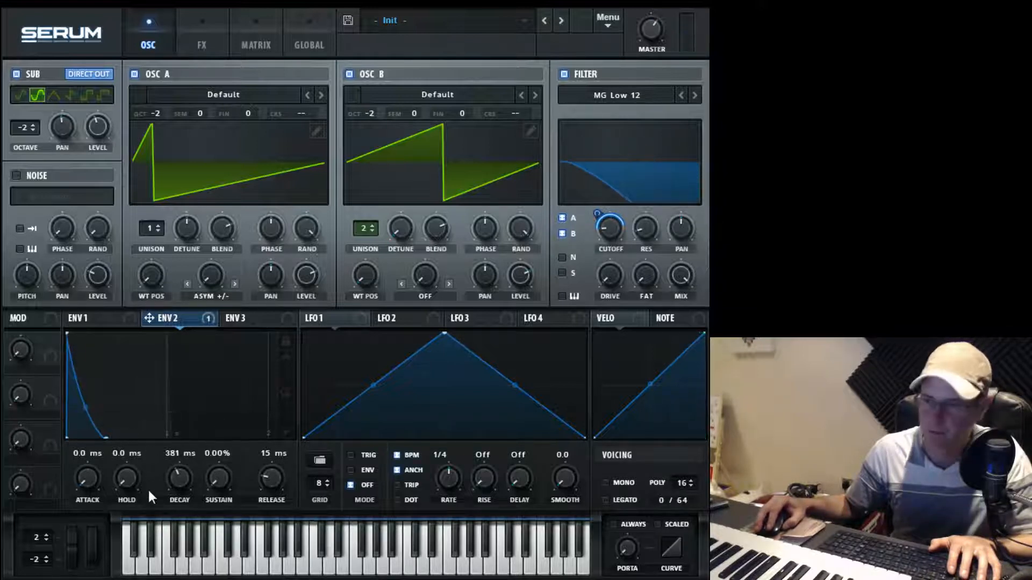
left_click(102, 317)
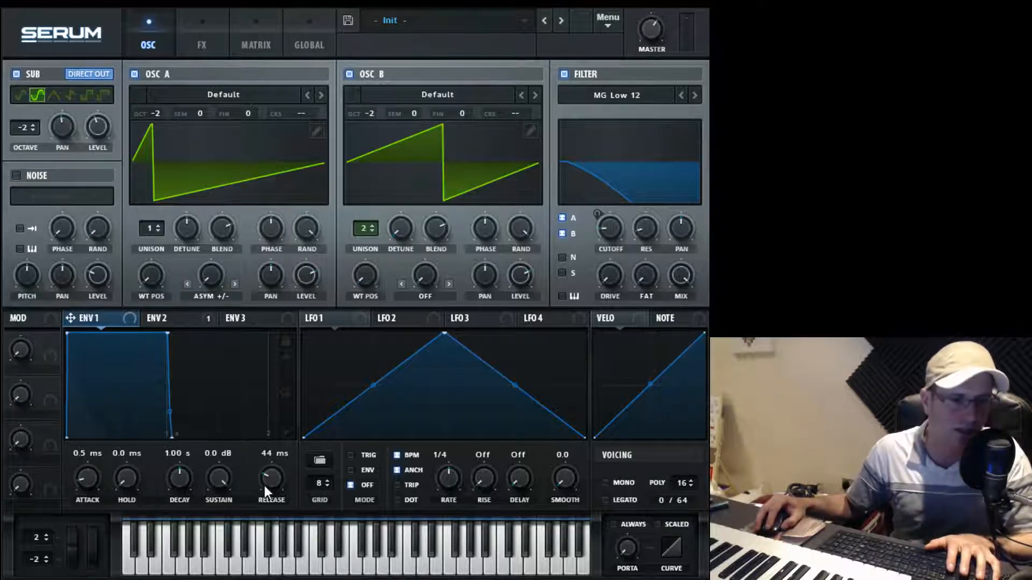
left_click_drag(266, 485, 269, 488)
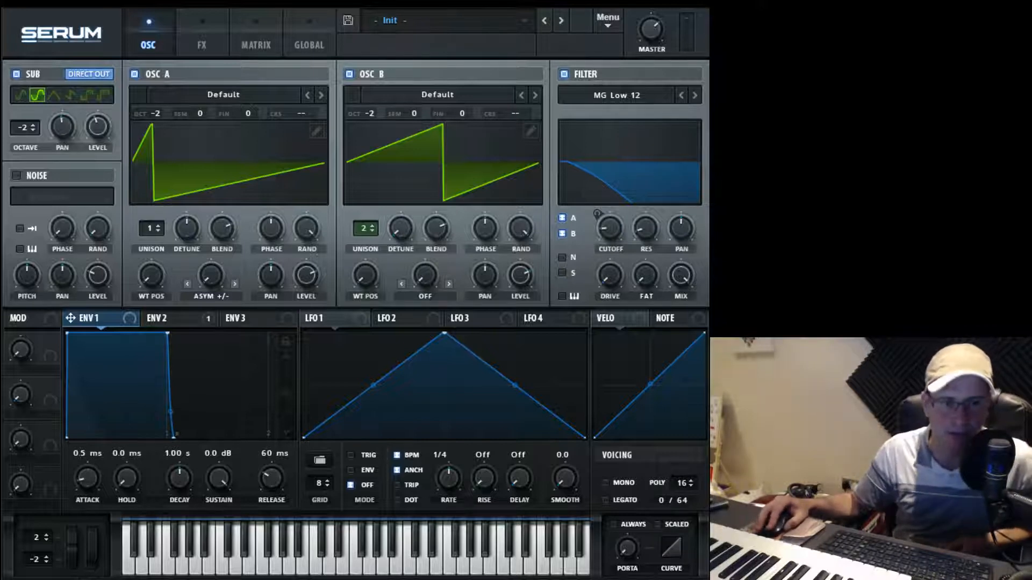
- Assign envelope 2 to oscillator B's unison detune and reduce the modulation to a small amount
left_click(189, 322)
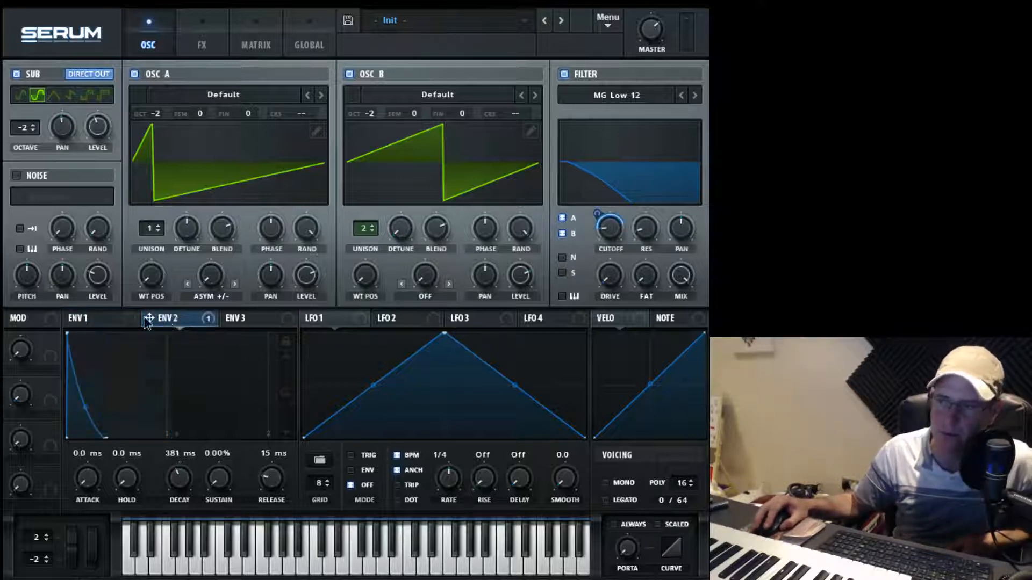
left_click_drag(147, 321, 428, 248)
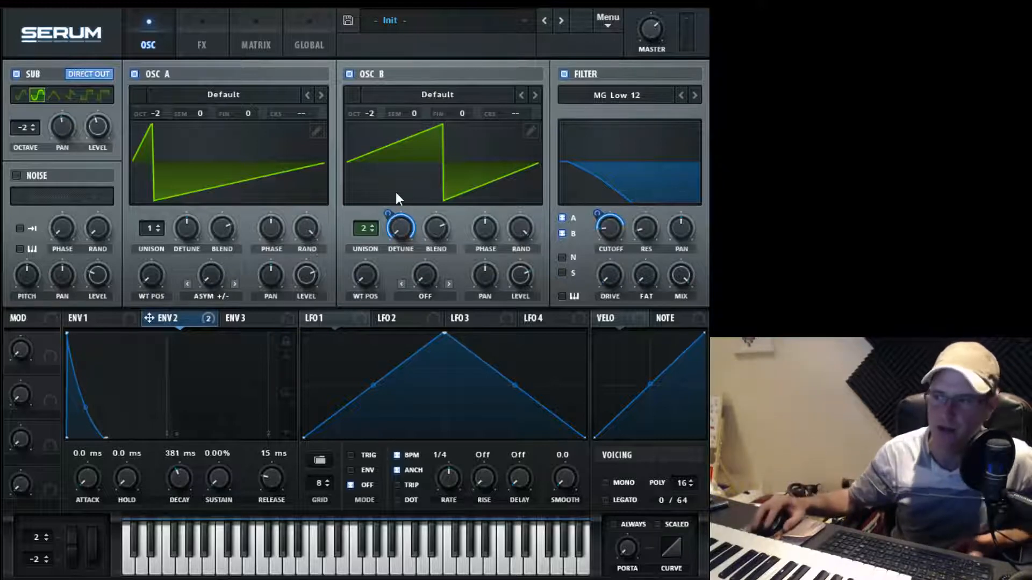
left_click_drag(387, 214, 383, 289)
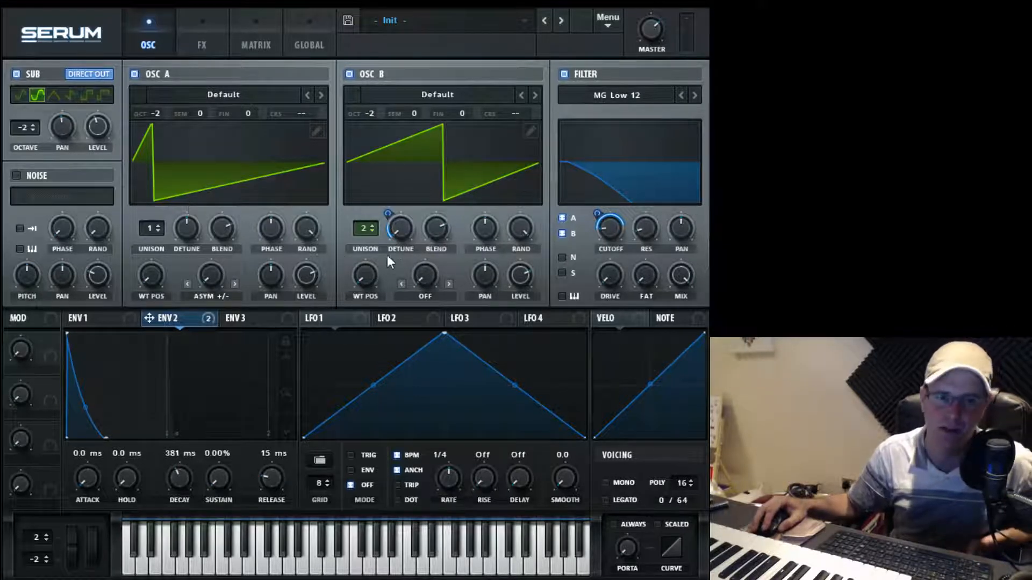
left_click_drag(393, 213, 389, 220)
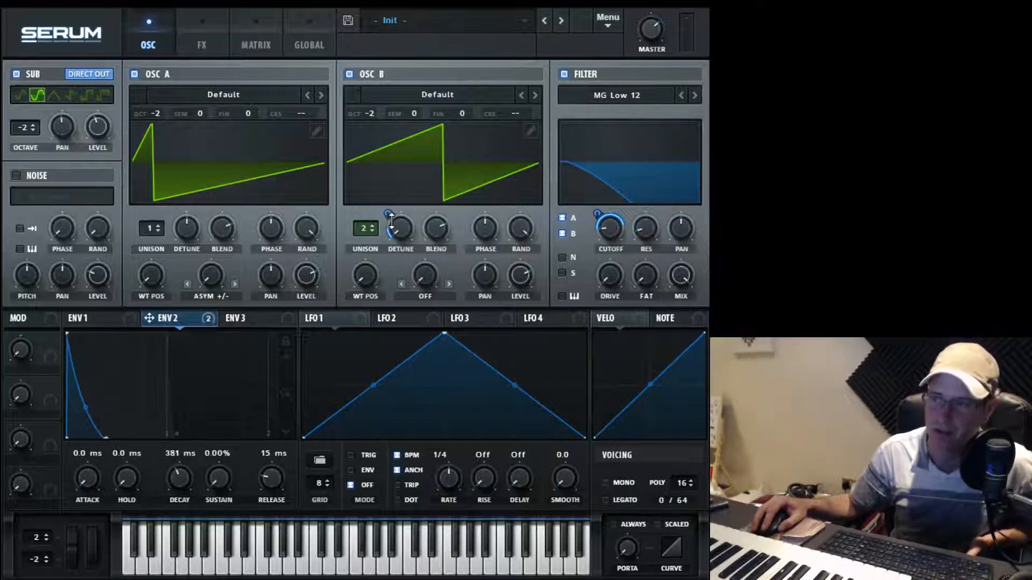
mouse_move(387, 212)
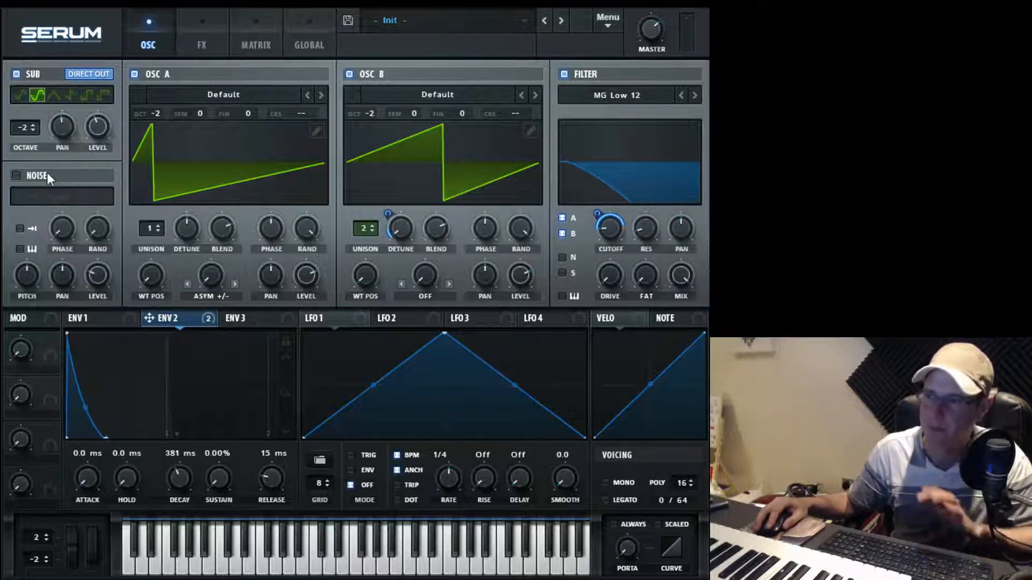
- Turn on the noise oscillator and load the Kick XF Small 1 attack sample
left_click(19, 176)
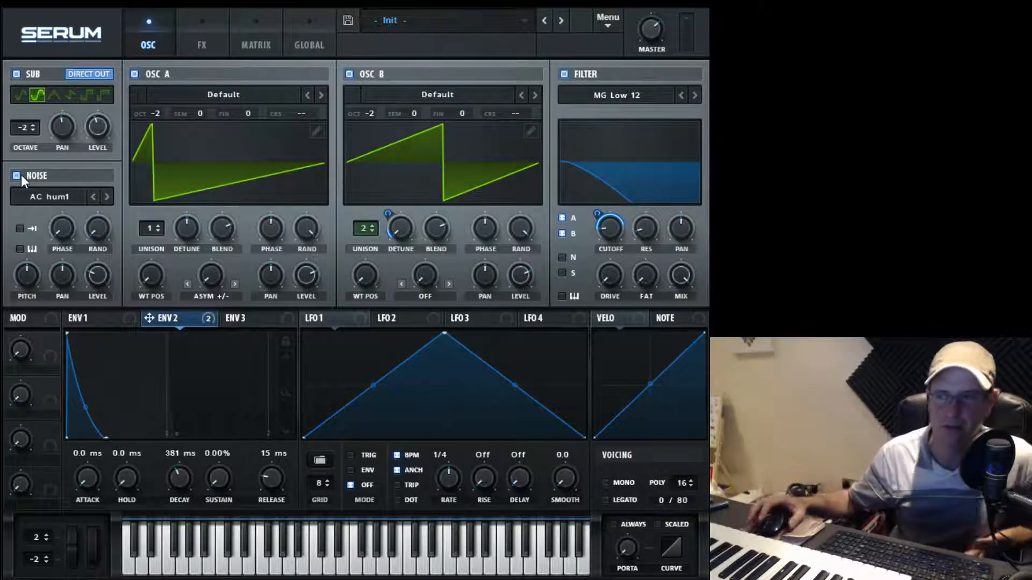
left_click(49, 193)
mouse_move(93, 242)
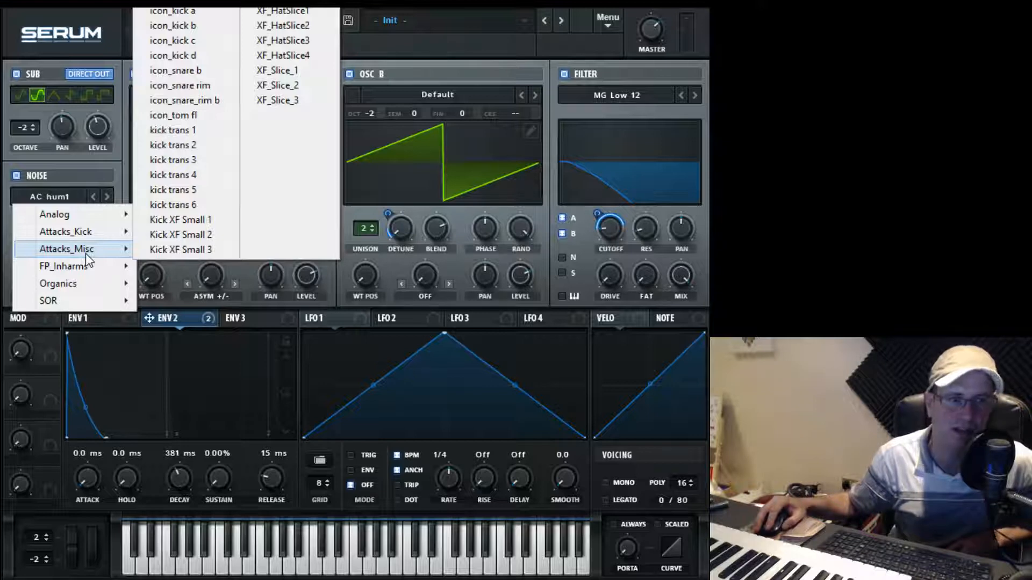
left_click(177, 220)
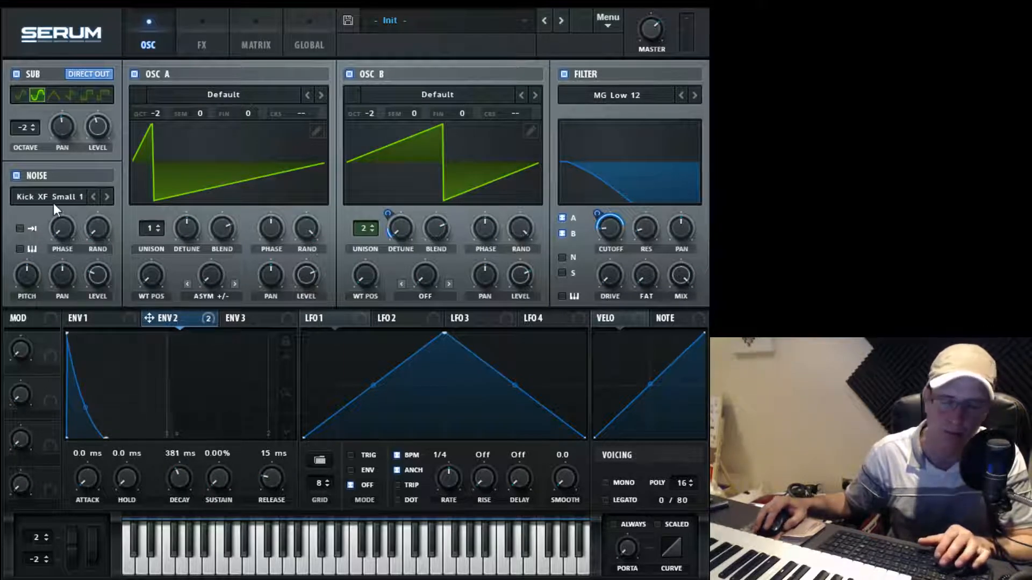
- Enable one-shot playback and keyboard pitch tracking for the noise oscillator
left_click(20, 228)
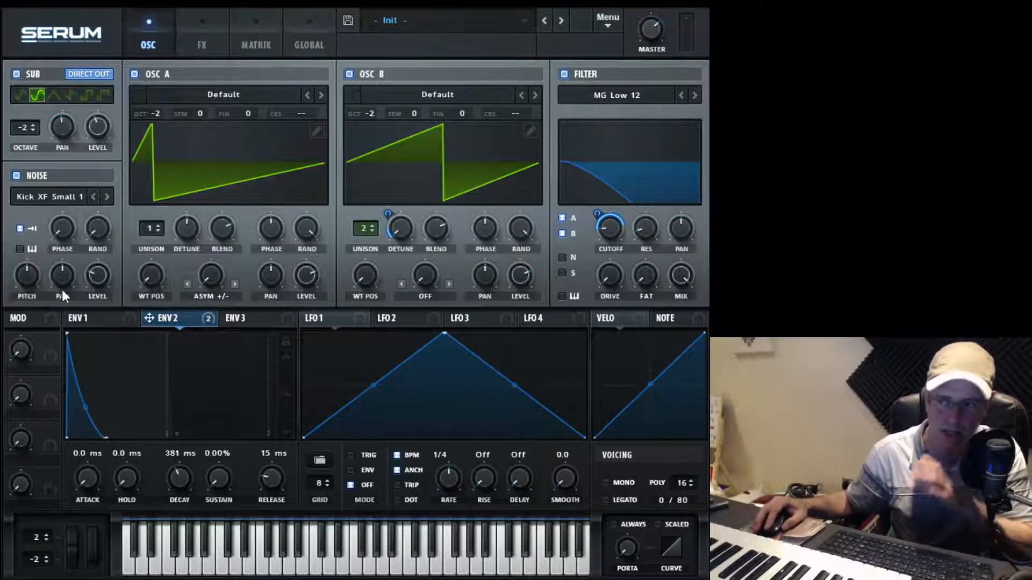
left_click(19, 247)
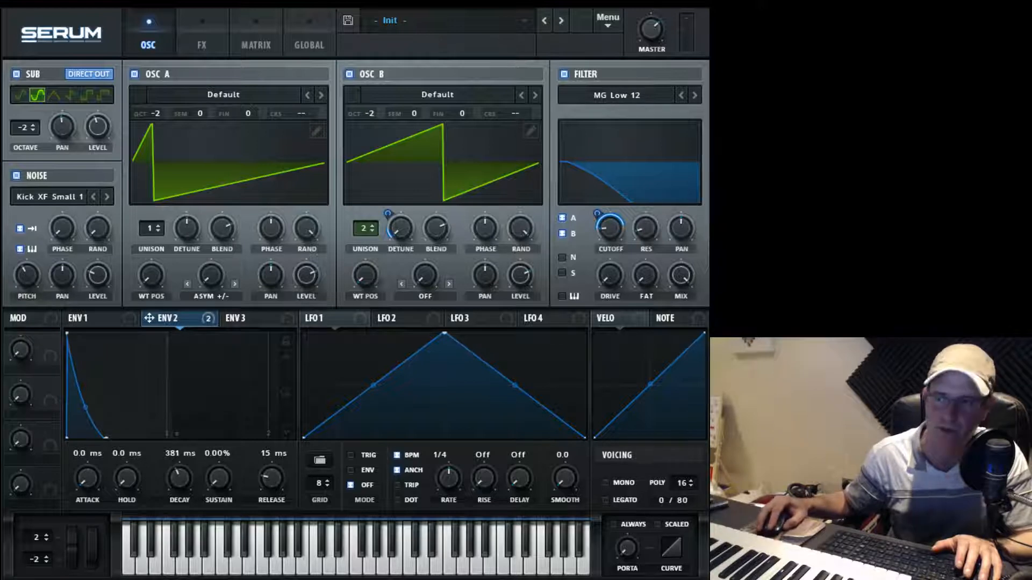
scroll(27, 274, "down", 2)
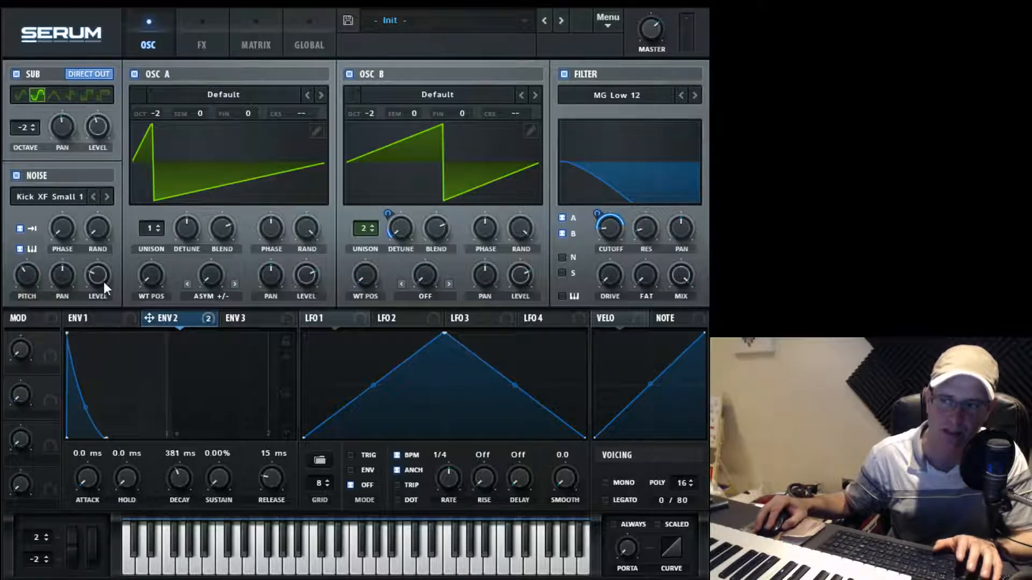
- Turn the noise level down to its minimum and modulate it with envelope 2 by an amount of about 26
left_click_drag(105, 282, 113, 172)
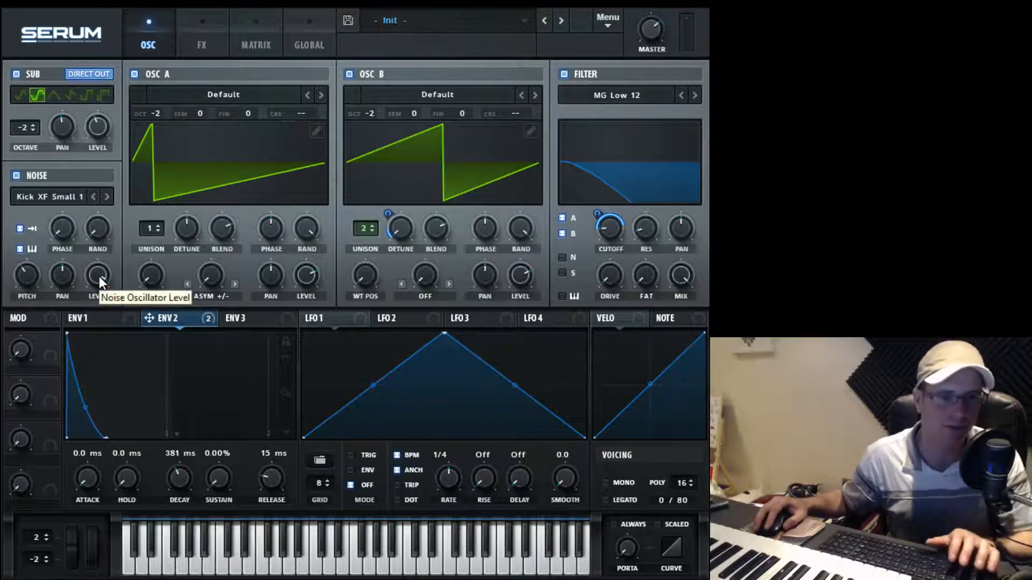
left_click_drag(98, 278, 111, 456)
left_click_drag(149, 318, 83, 320)
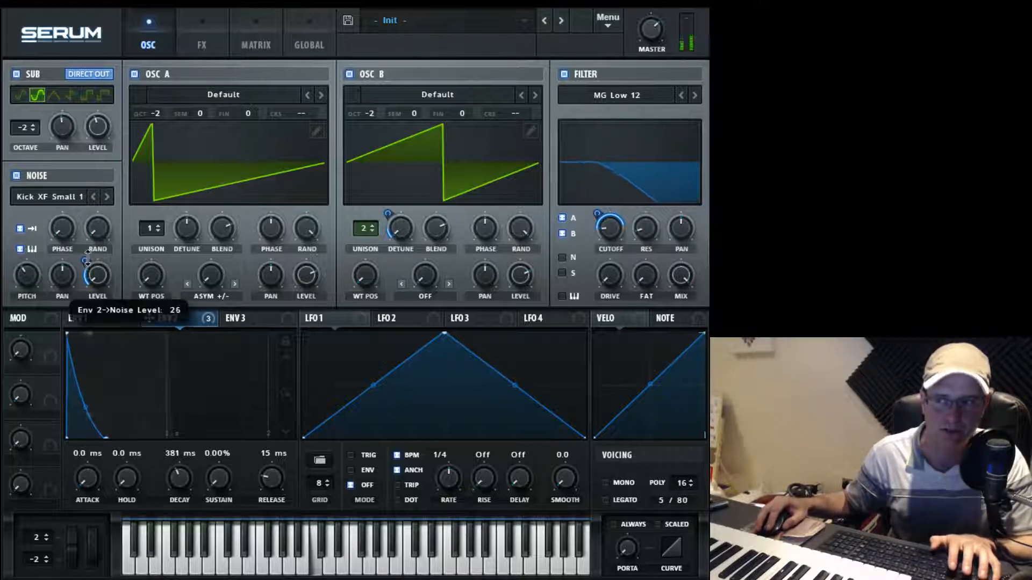
left_click_drag(87, 258, 88, 253)
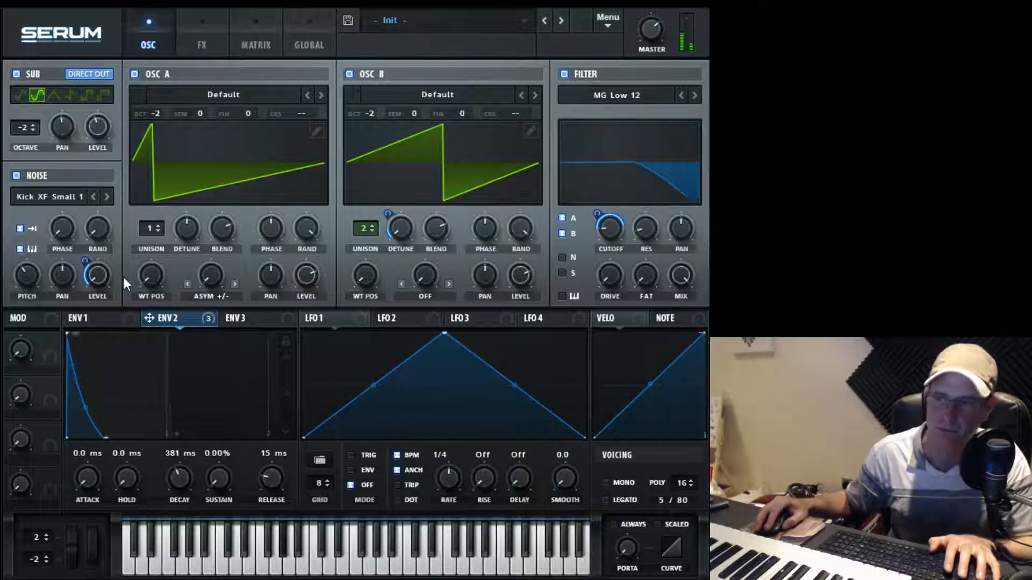
mouse_move(86, 262)
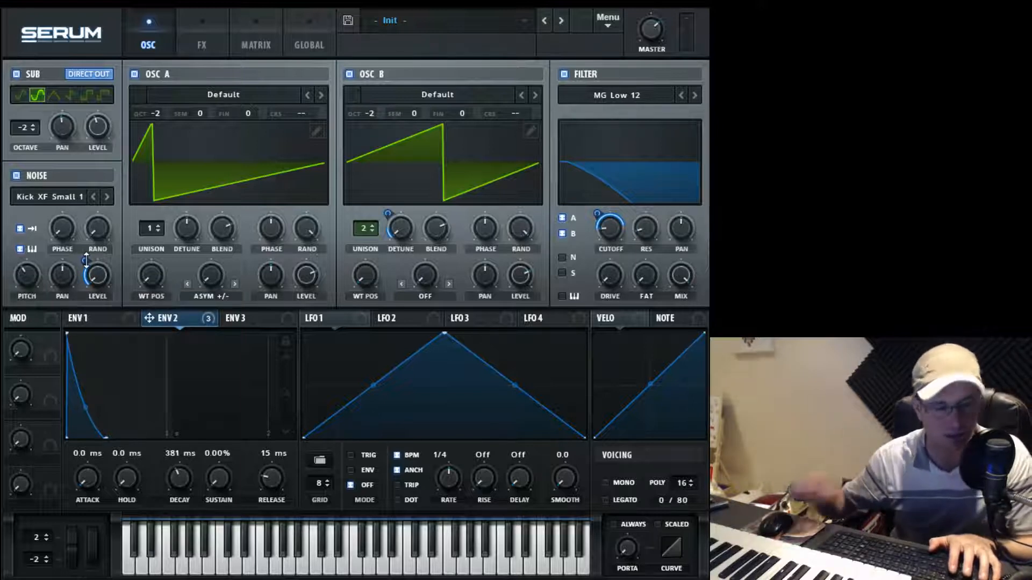
- Raise the filter drive to about 16% and slightly increase the filter's Fat amount
left_click(619, 272)
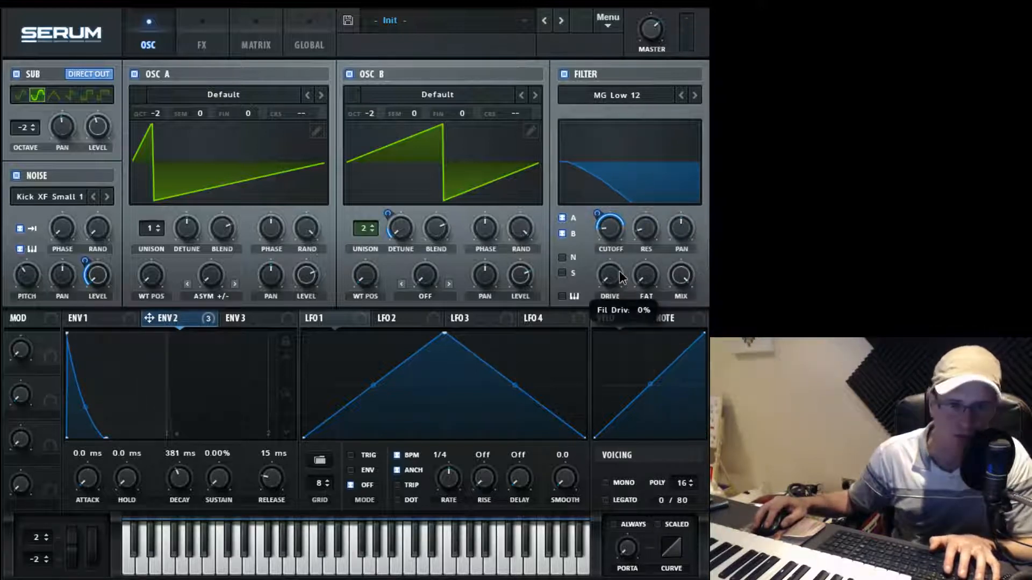
left_click_drag(619, 275, 616, 247)
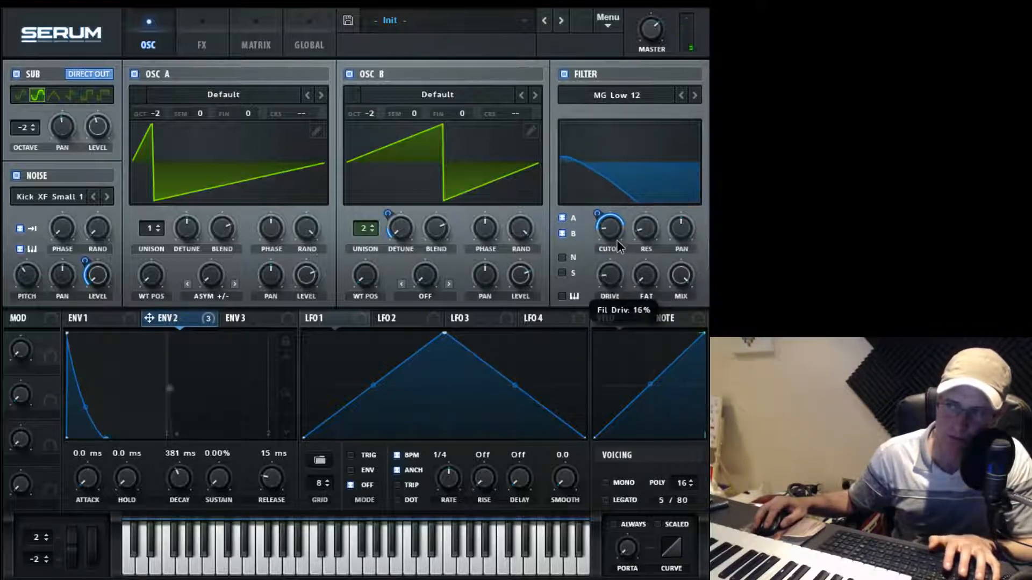
left_click_drag(647, 285, 645, 267)
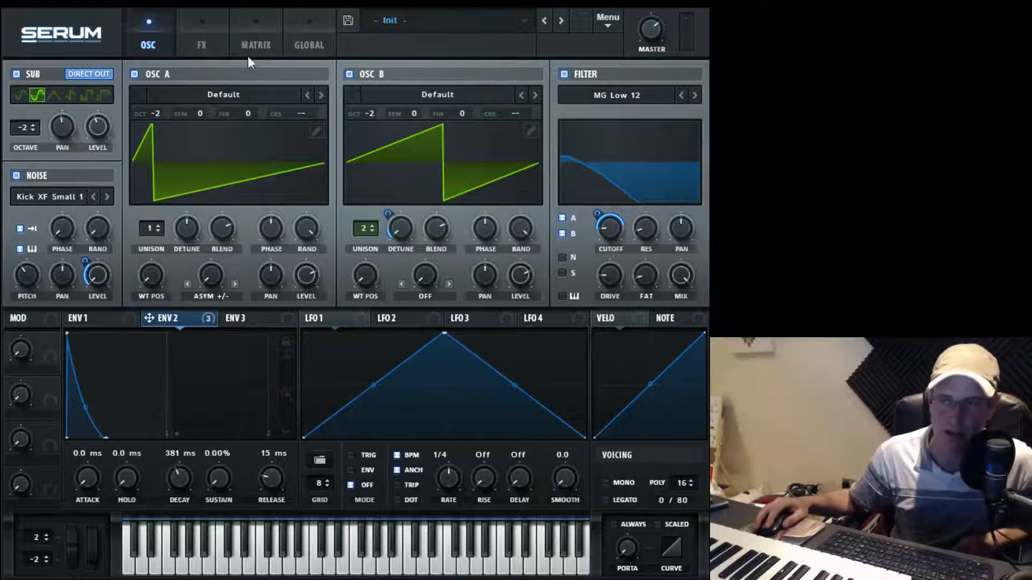
- Enable the Hyper/Dimension effect, turn the Hyper mix down to its minimum and set its unison to 2
left_click(202, 45)
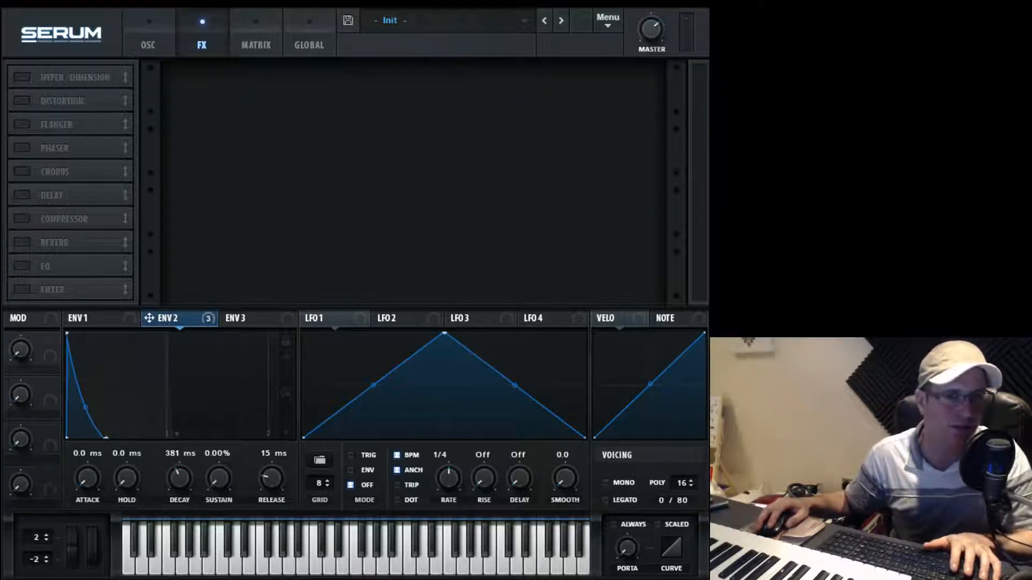
left_click(22, 78)
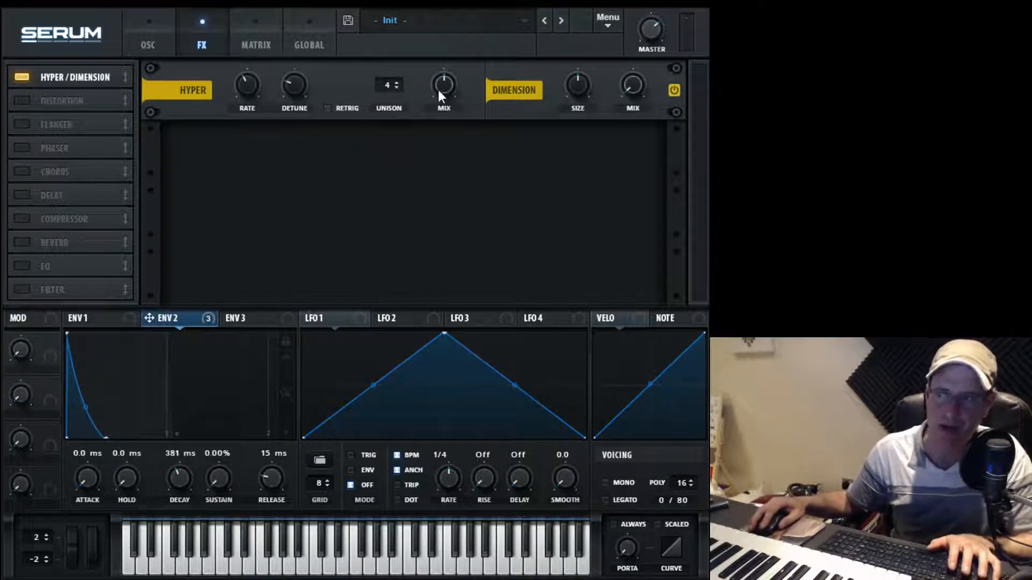
left_click_drag(449, 81, 449, 391)
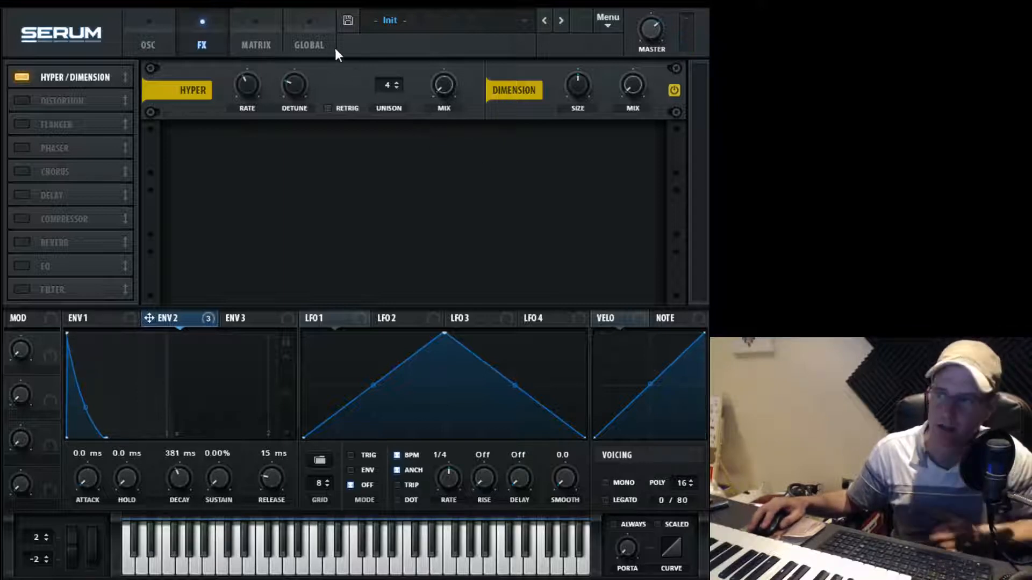
left_click(396, 88)
left_click(395, 88)
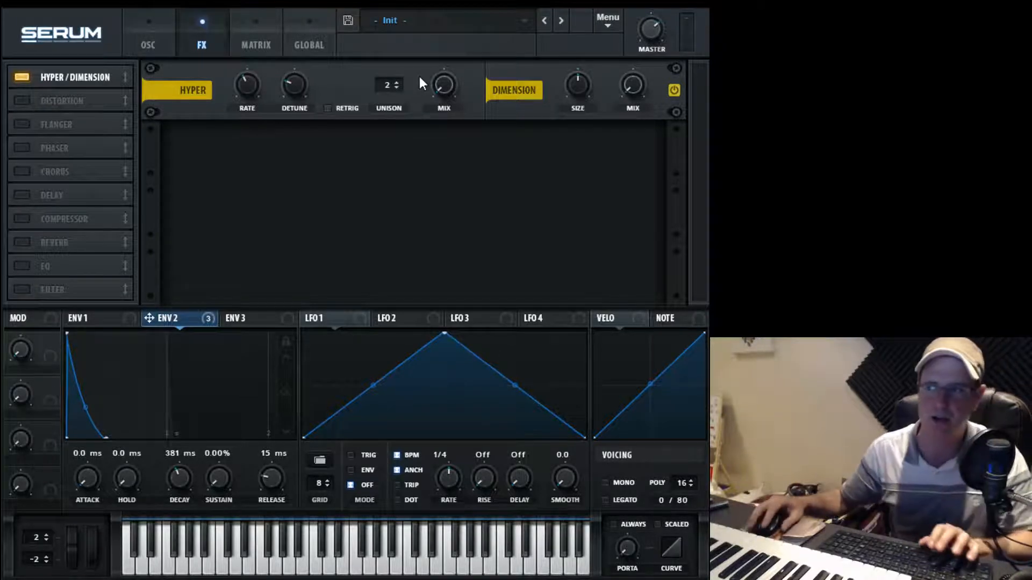
- Lower the Hyper rate slightly and turn the Hyper detune down to just above its minimum
left_click_drag(255, 90, 242, 125)
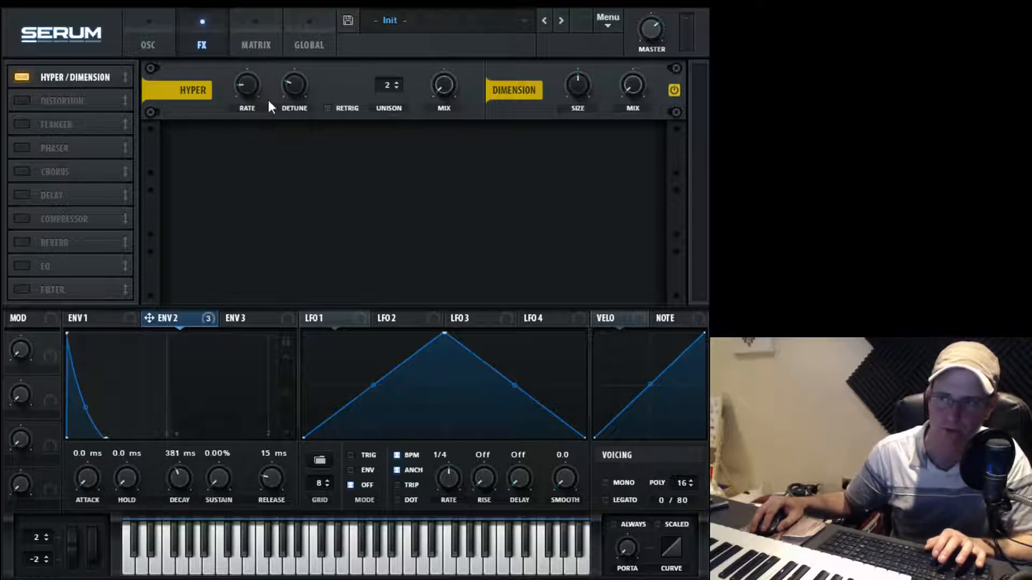
left_click_drag(295, 87, 300, 182)
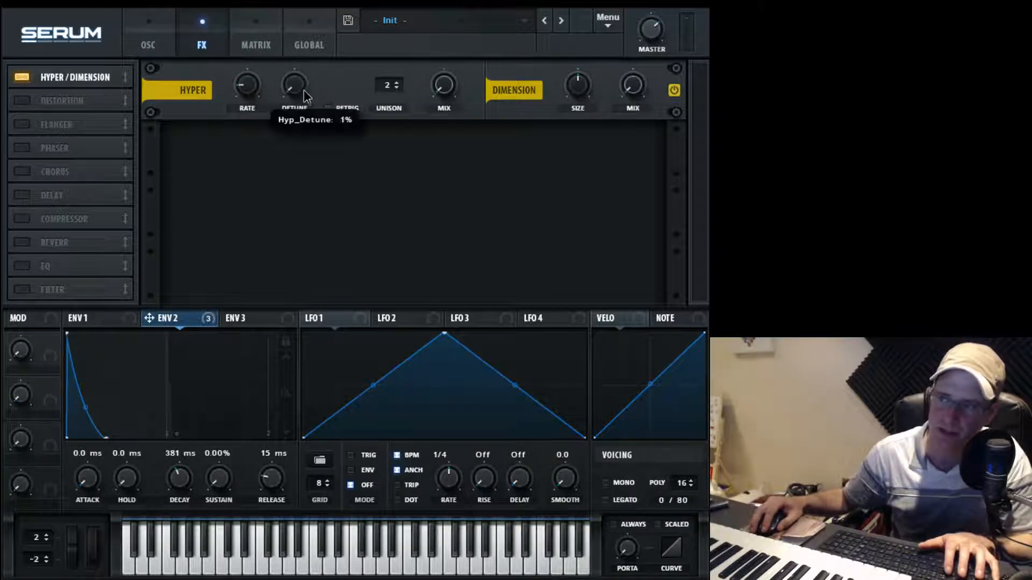
left_click_drag(304, 90, 301, 83)
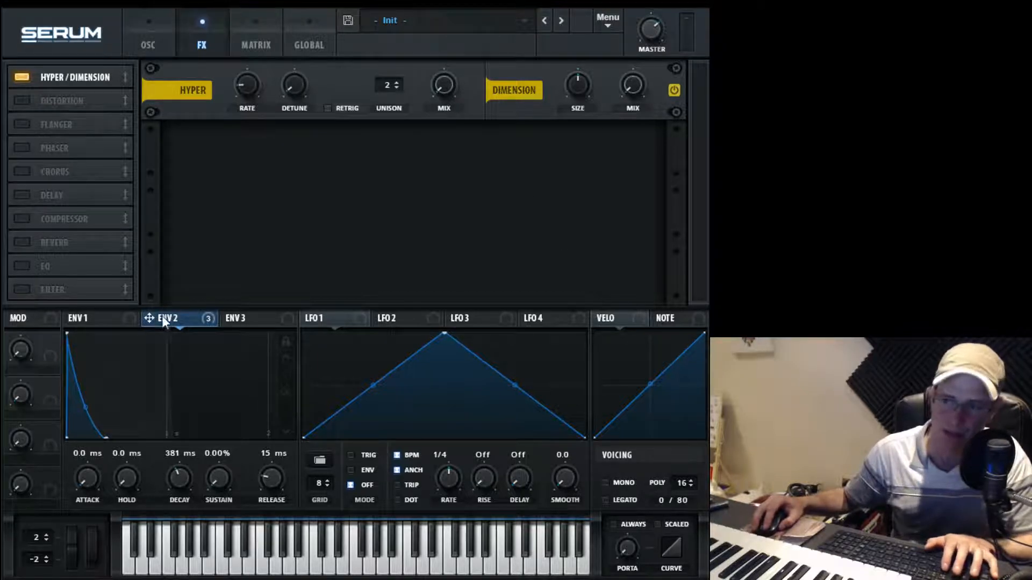
- Modulate the Hyper mix with envelope 2 and compare the sound with the Hyper/Dimension effect bypassed and active
left_click_drag(149, 320, 424, 117)
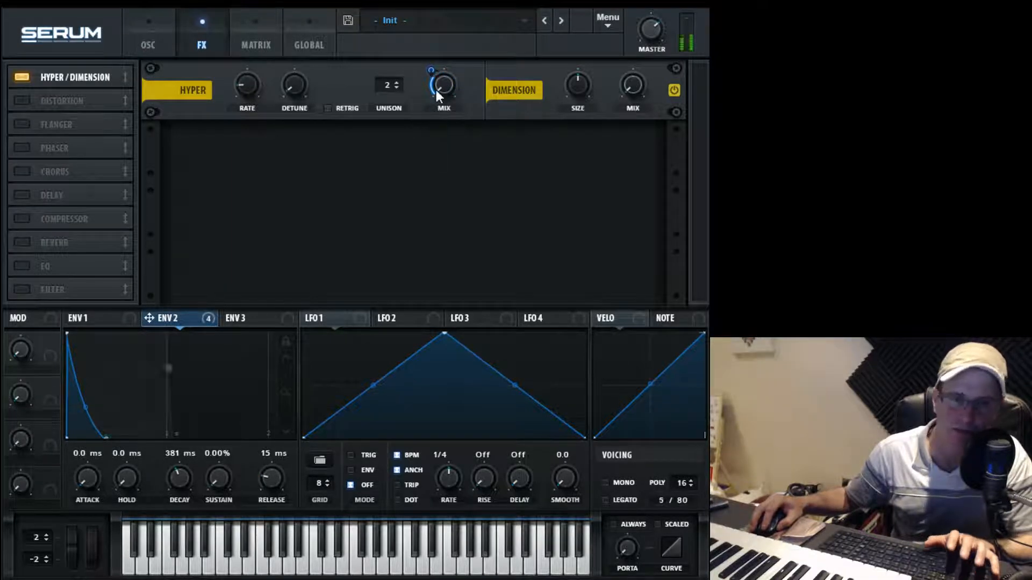
left_click(674, 90)
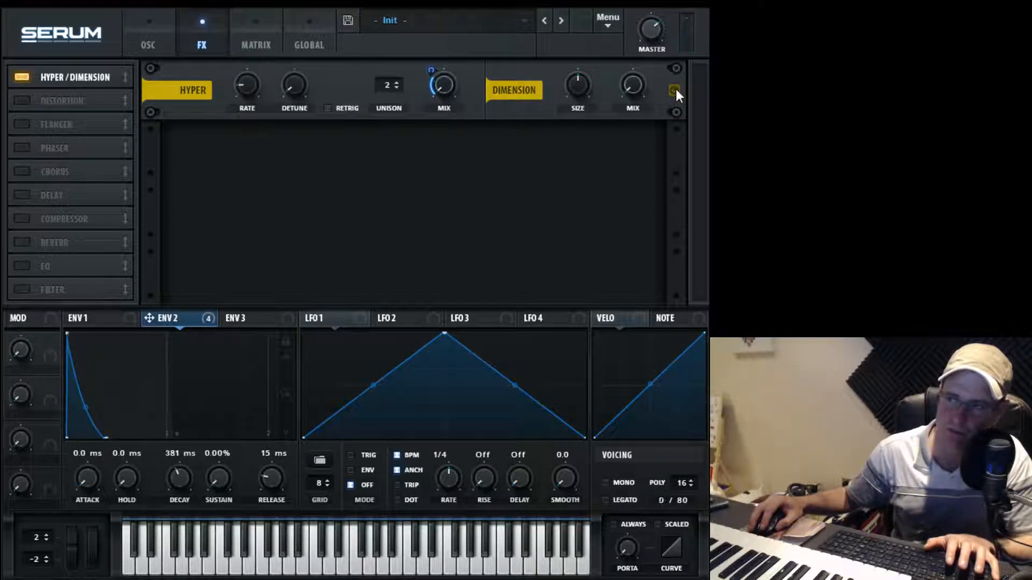
left_click(675, 90)
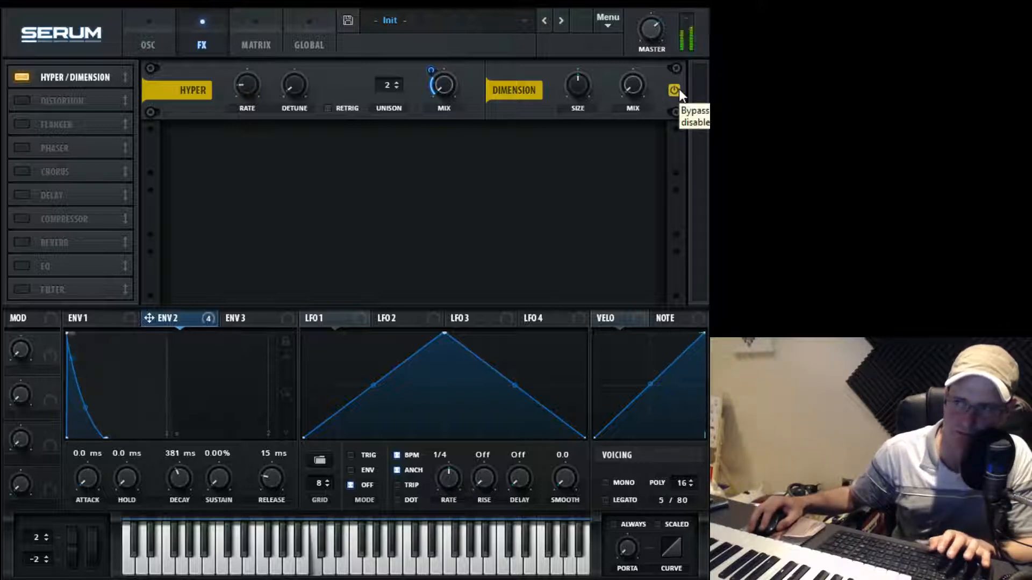
left_click(677, 90)
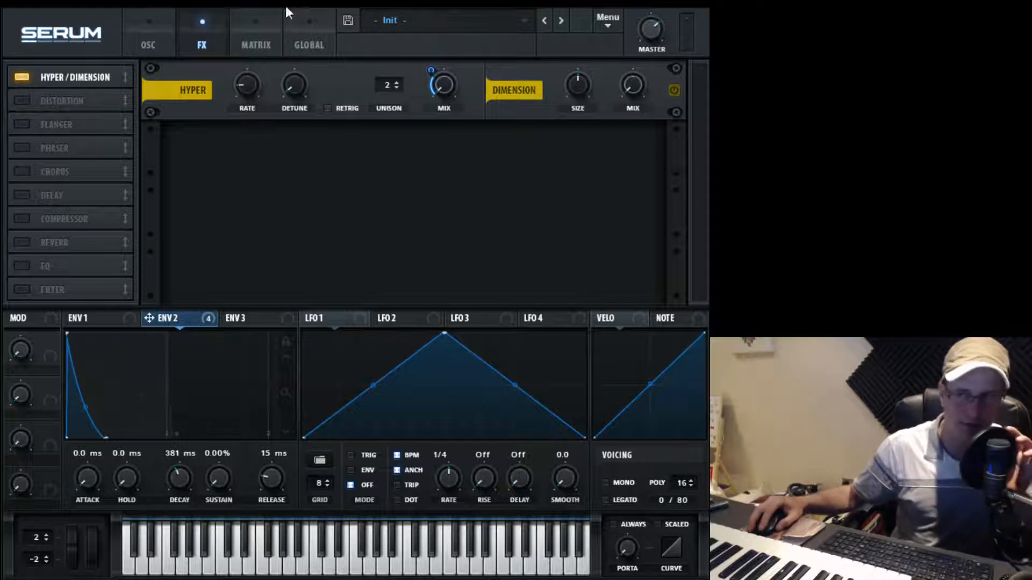
- Enable the Distortion effect in Diode 1 mode and turn its mix down to the minimum
left_click(22, 102)
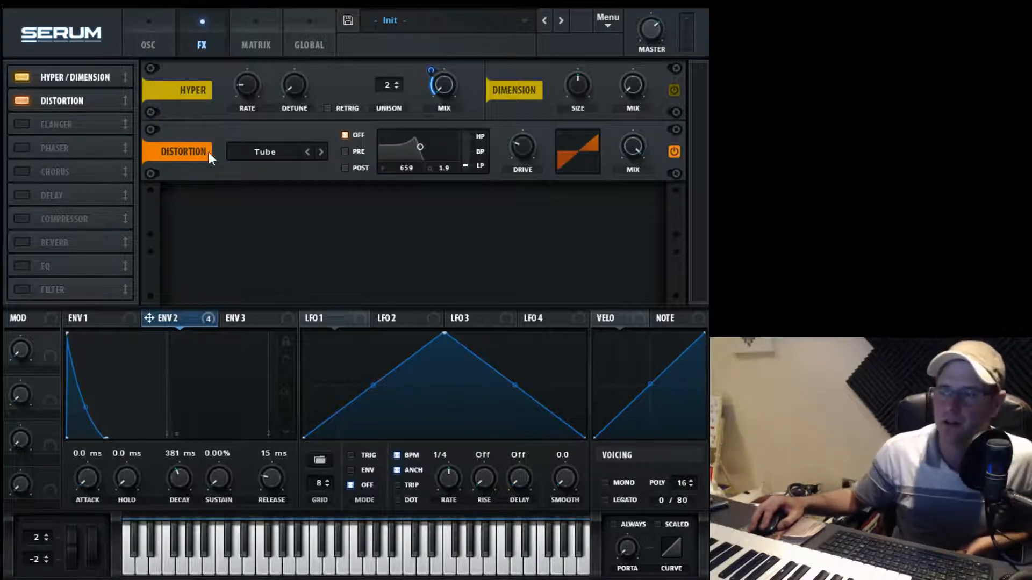
left_click(317, 153)
left_click(318, 152)
left_click(318, 153)
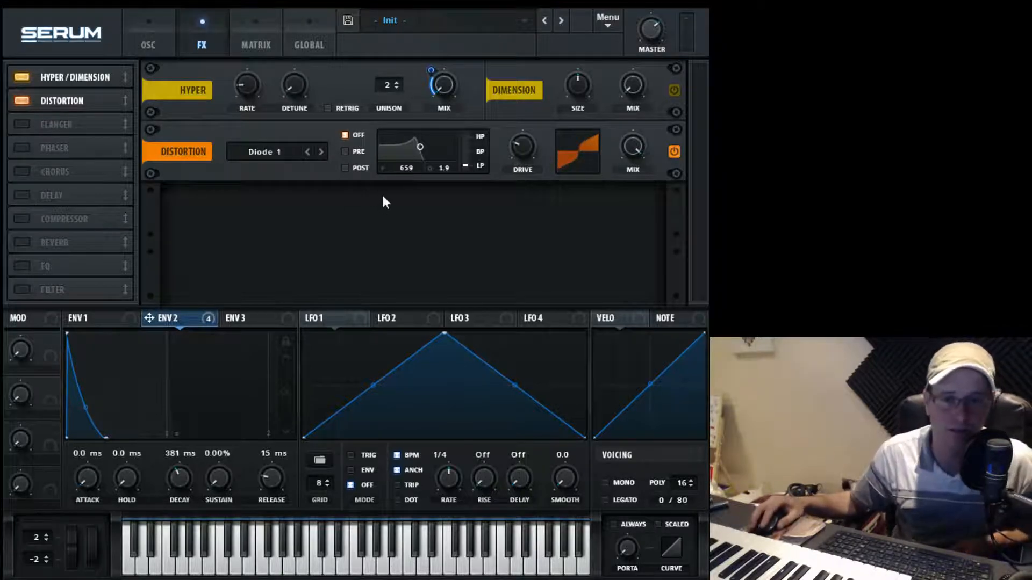
left_click_drag(631, 148, 630, 295)
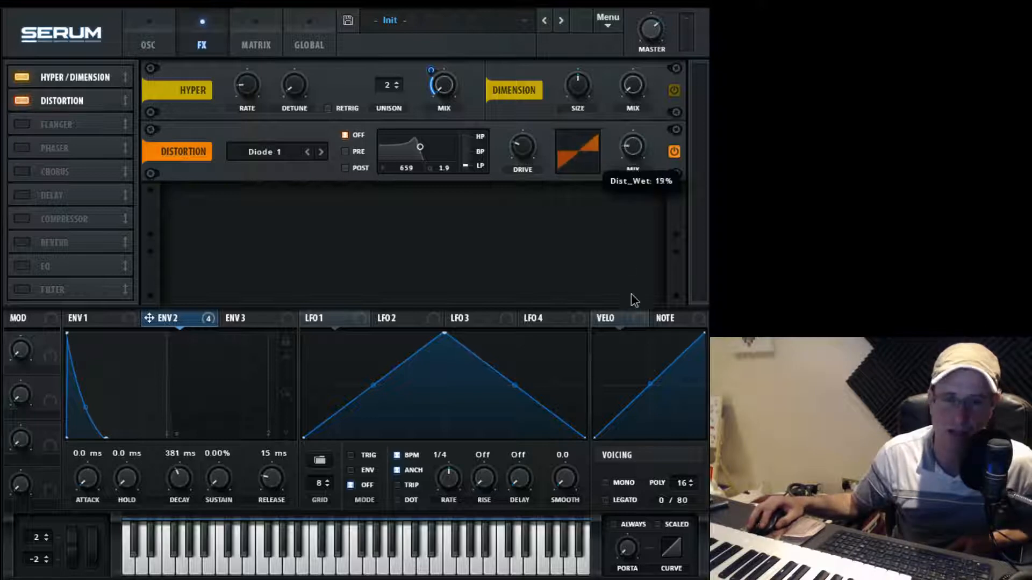
left_click_drag(632, 143, 631, 214)
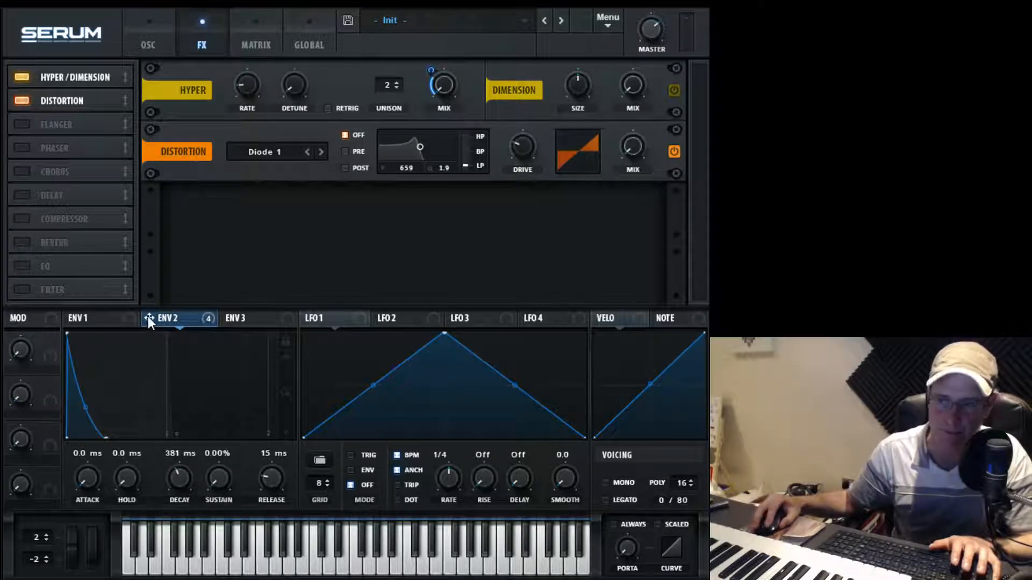
- Modulate the distortion mix with envelope 2 by a moderate amount and compare the sound with distortion bypassed and active
left_click_drag(148, 317, 636, 156)
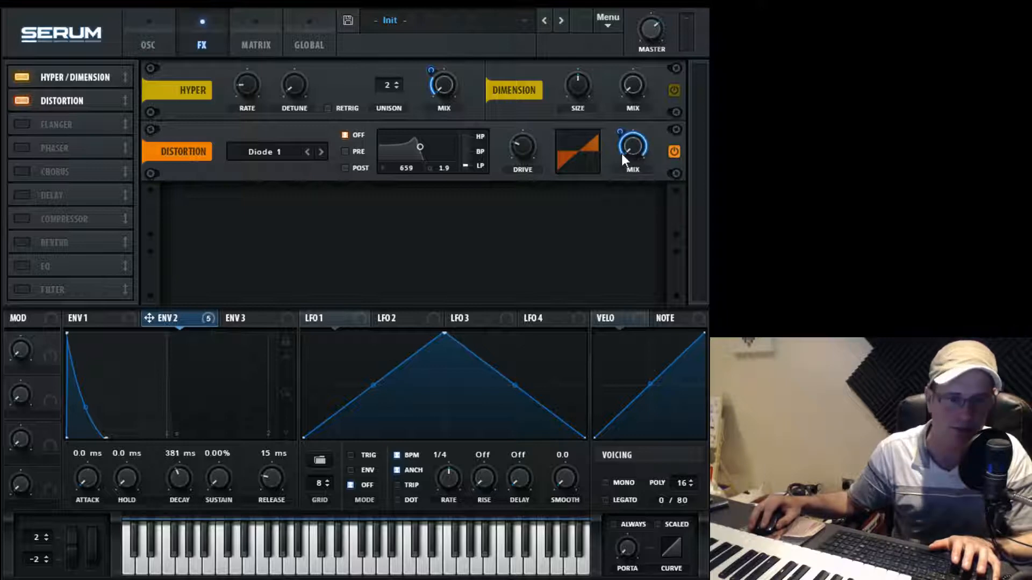
mouse_move(616, 140)
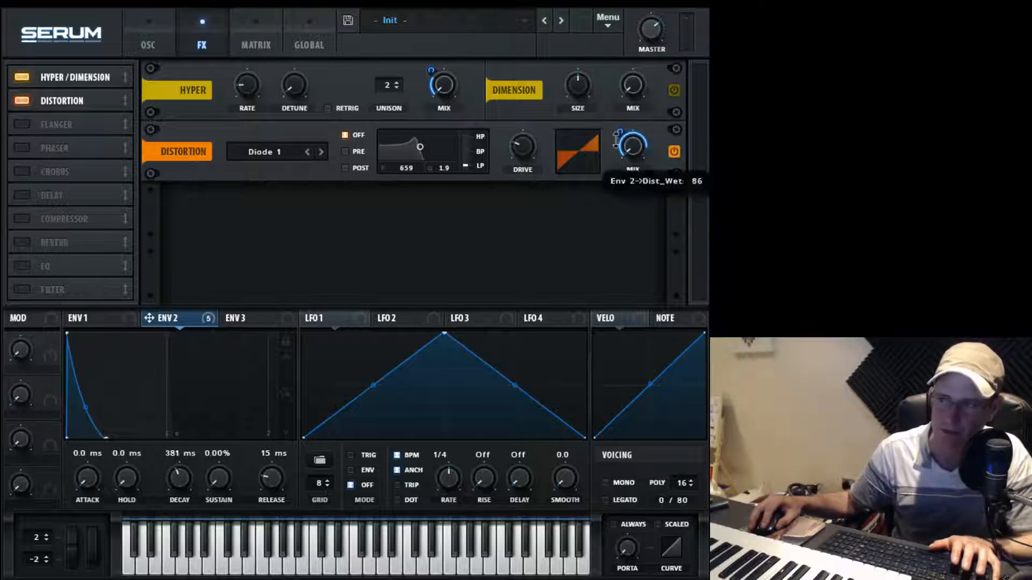
left_click_drag(616, 140, 607, 184)
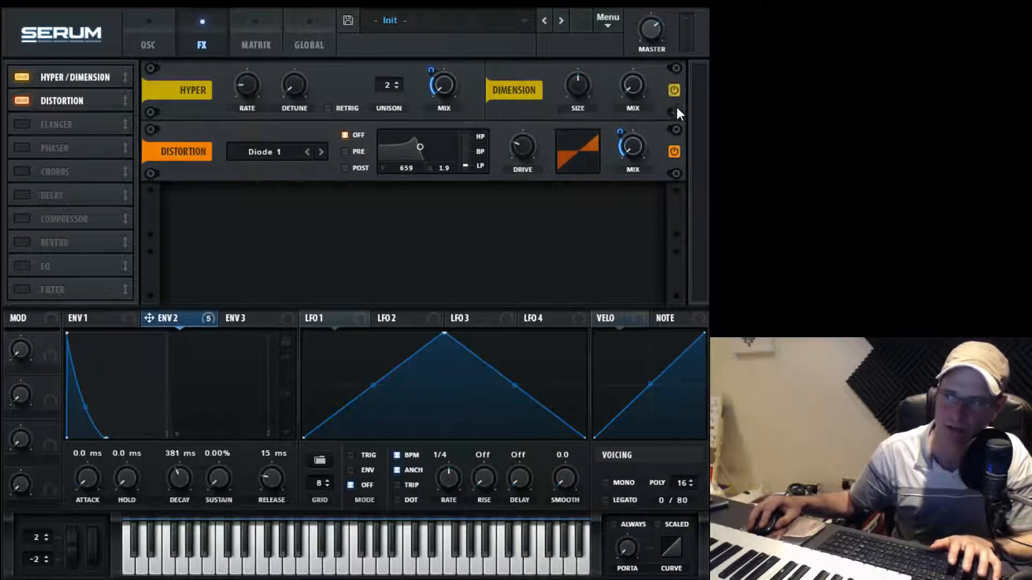
left_click(671, 152)
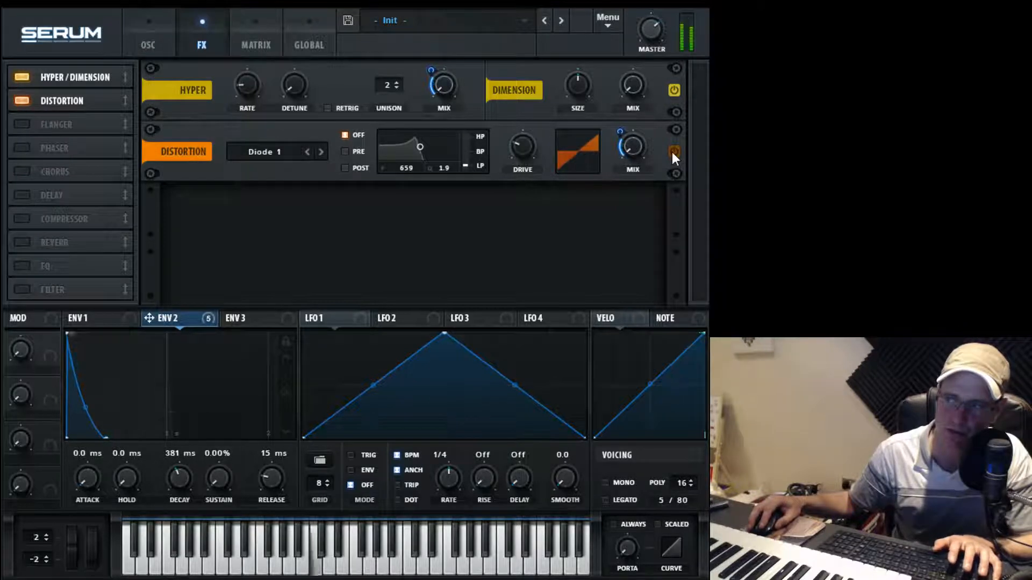
left_click(672, 152)
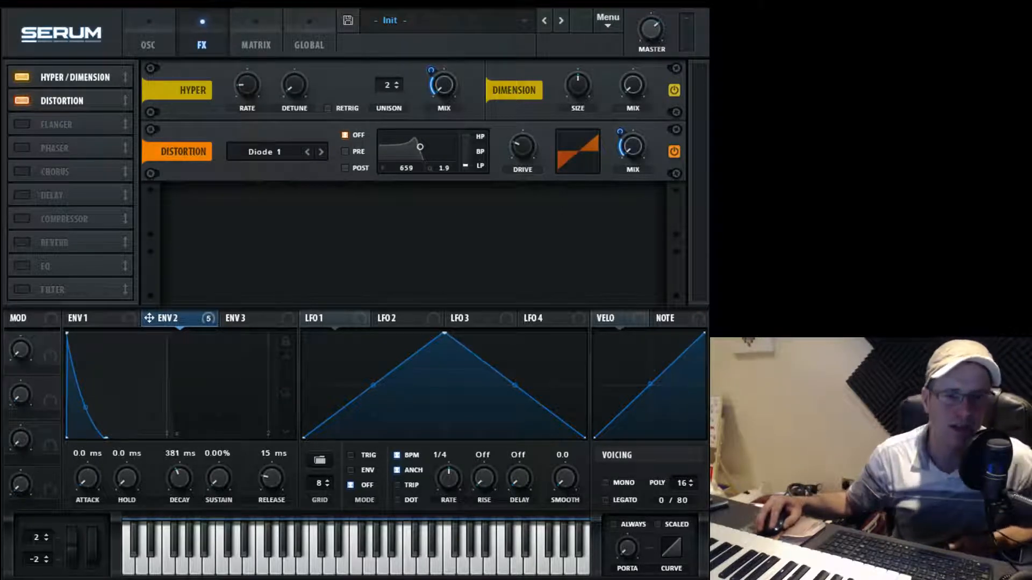
- Enable the Chorus effect, lower its mix and modulate that mix with envelope 2
left_click(20, 173)
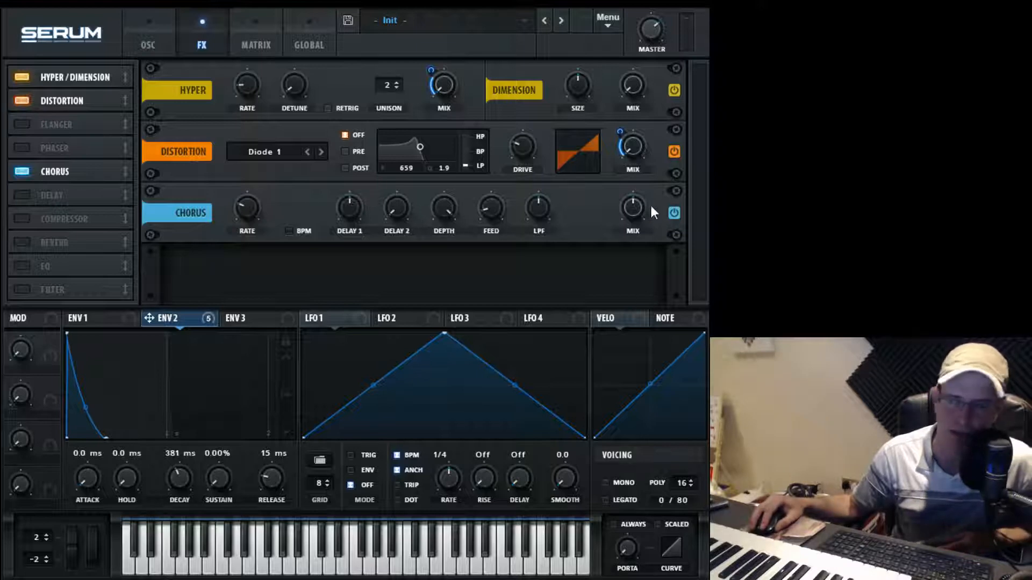
left_click_drag(641, 209, 635, 246)
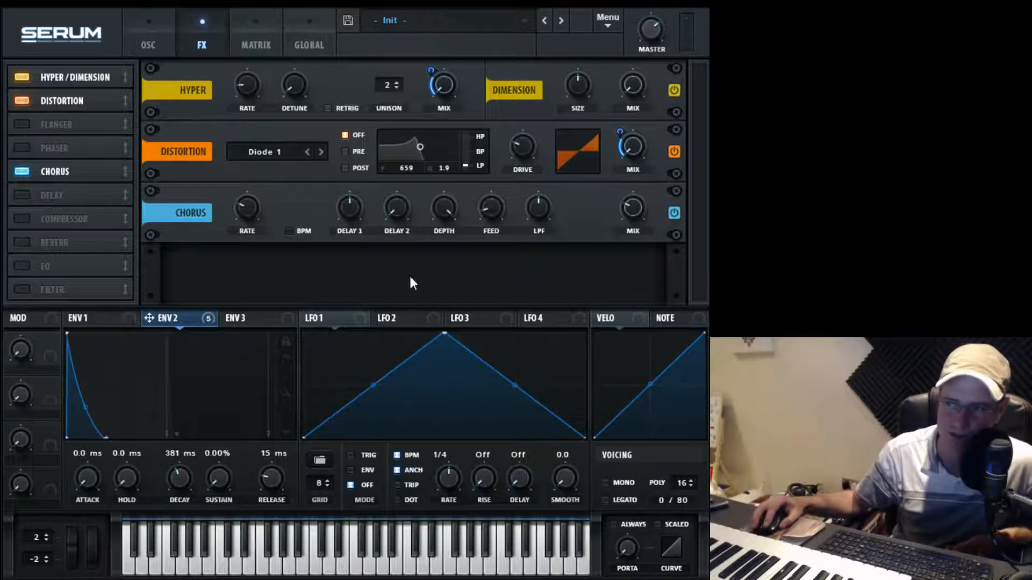
left_click_drag(149, 318, 619, 196)
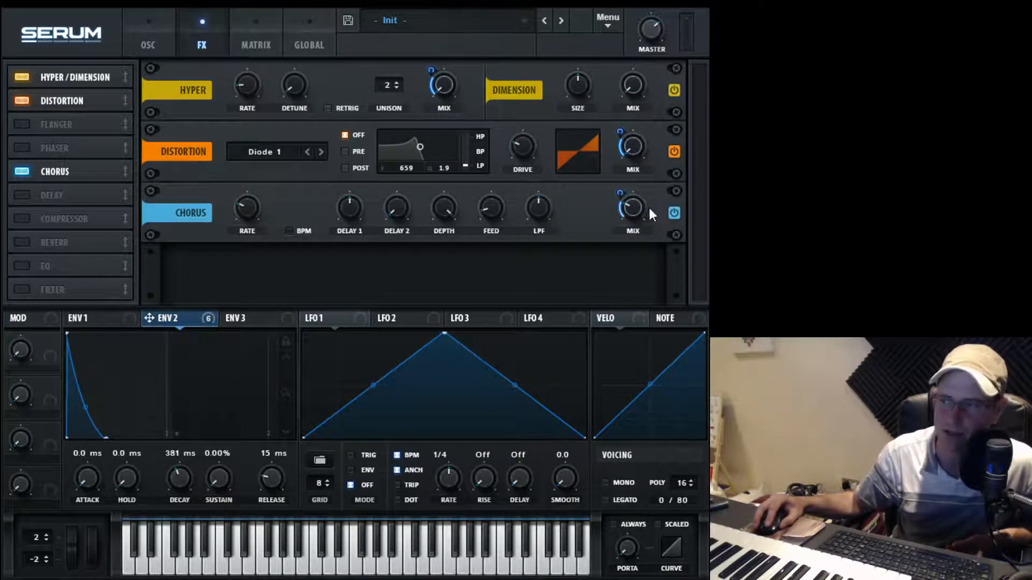
- Lower the chorus Delay 1, fine-tune Delay 2 and compare the sound with the chorus bypassed and active
mouse_move(633, 210)
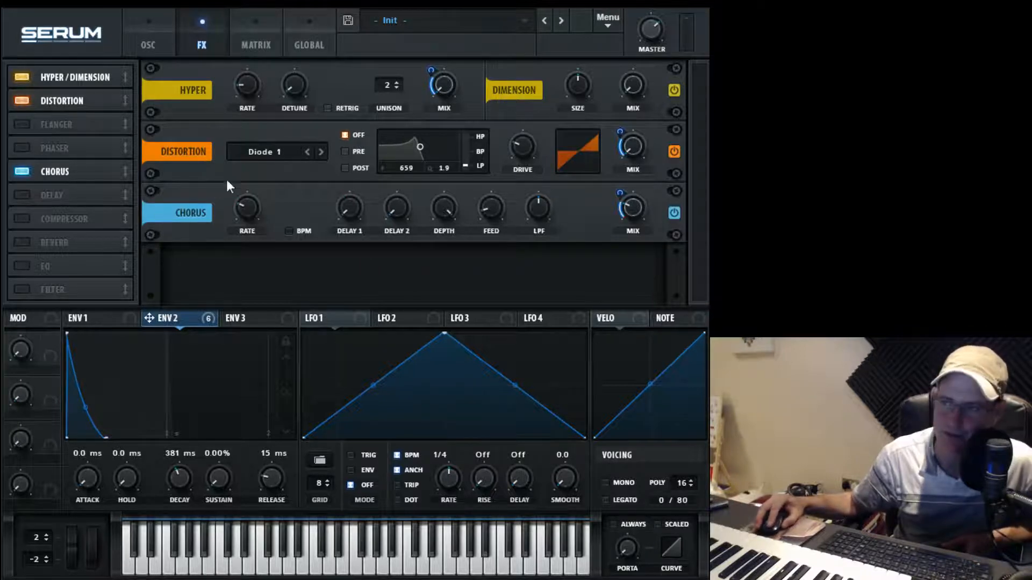
mouse_move(397, 210)
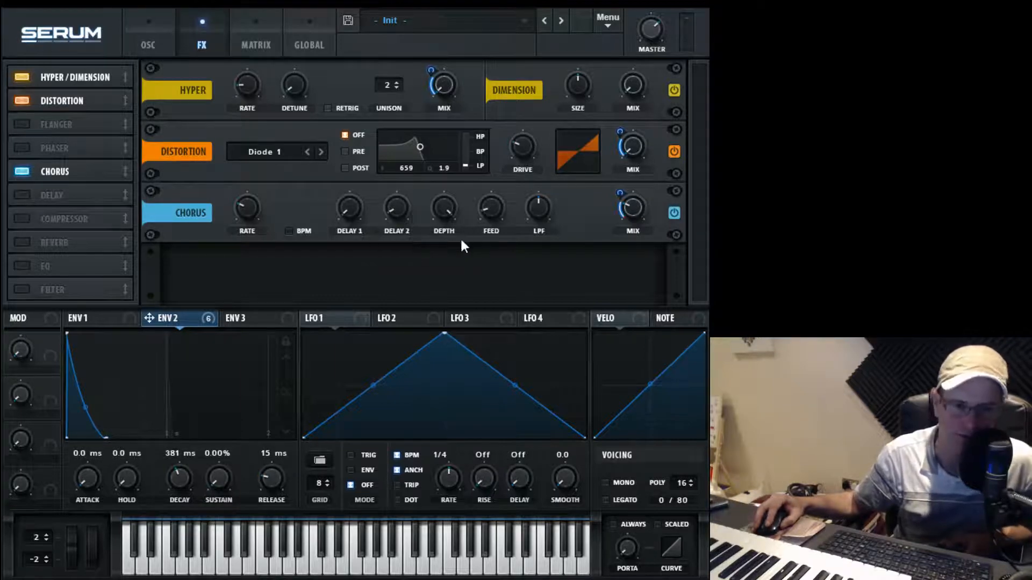
mouse_move(489, 218)
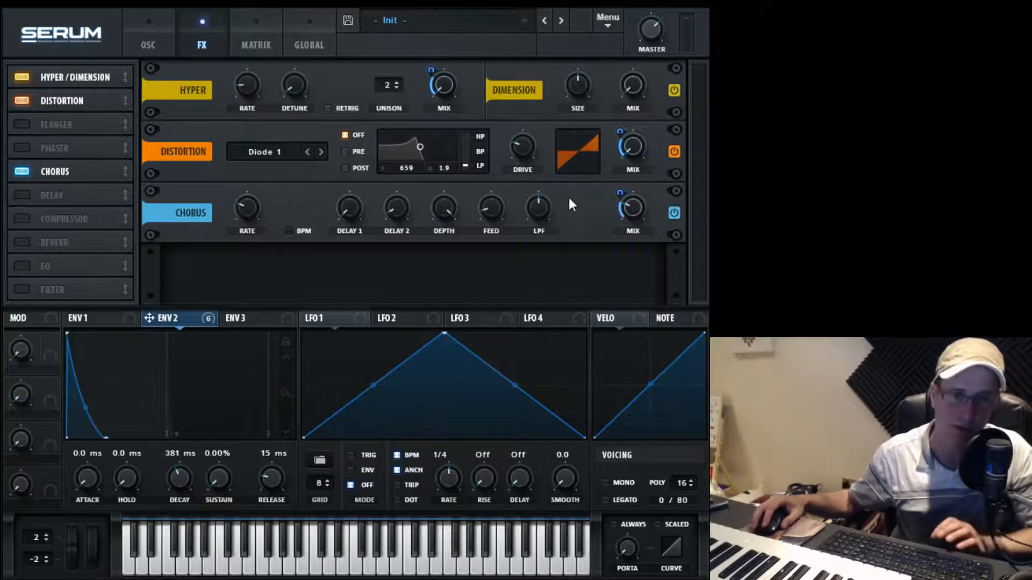
left_click(674, 212)
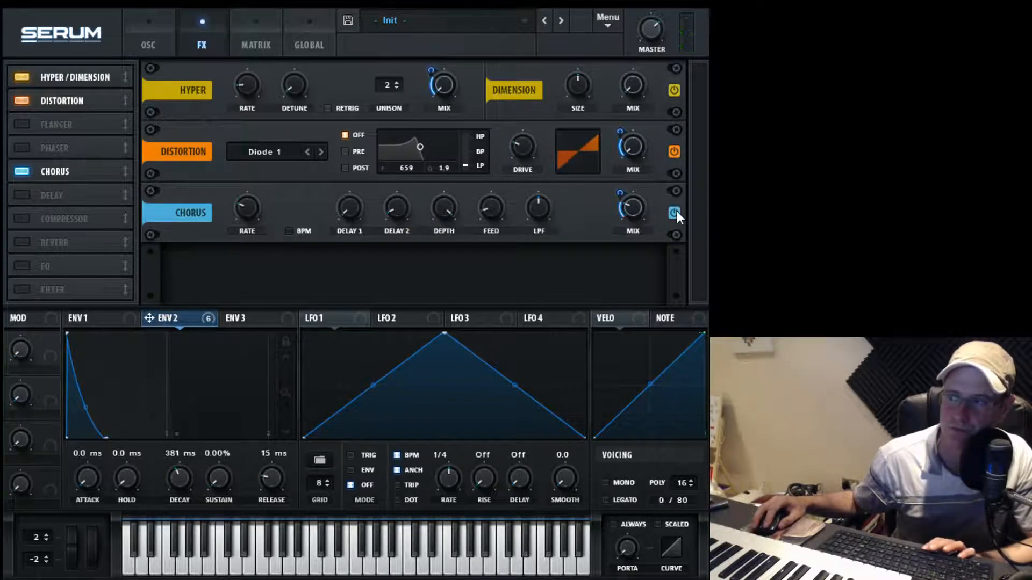
left_click(676, 212)
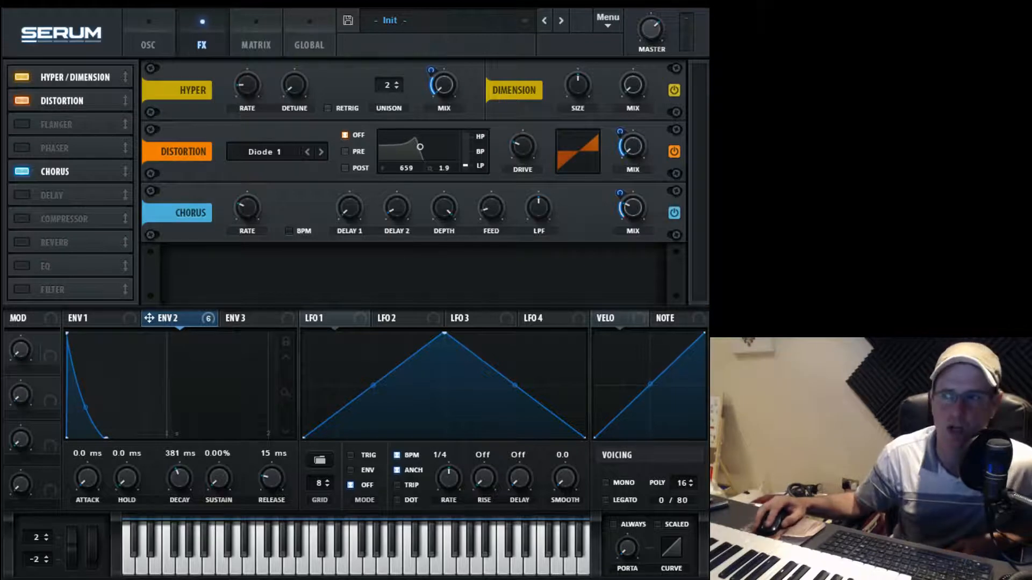
- Return to the oscillator page and save the patch in the User presets folder under the file name - Init -
left_click(148, 44)
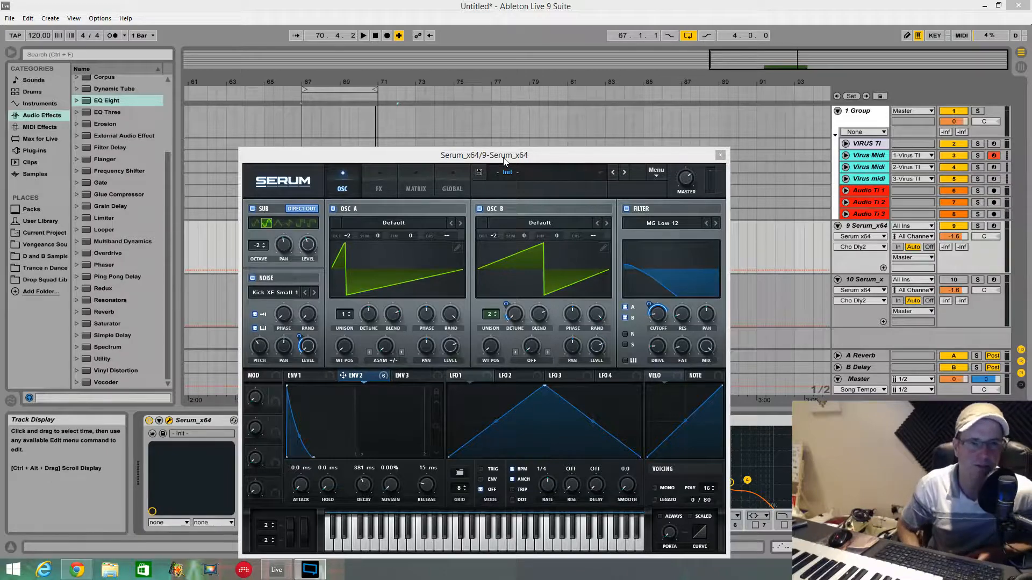
left_click(478, 172)
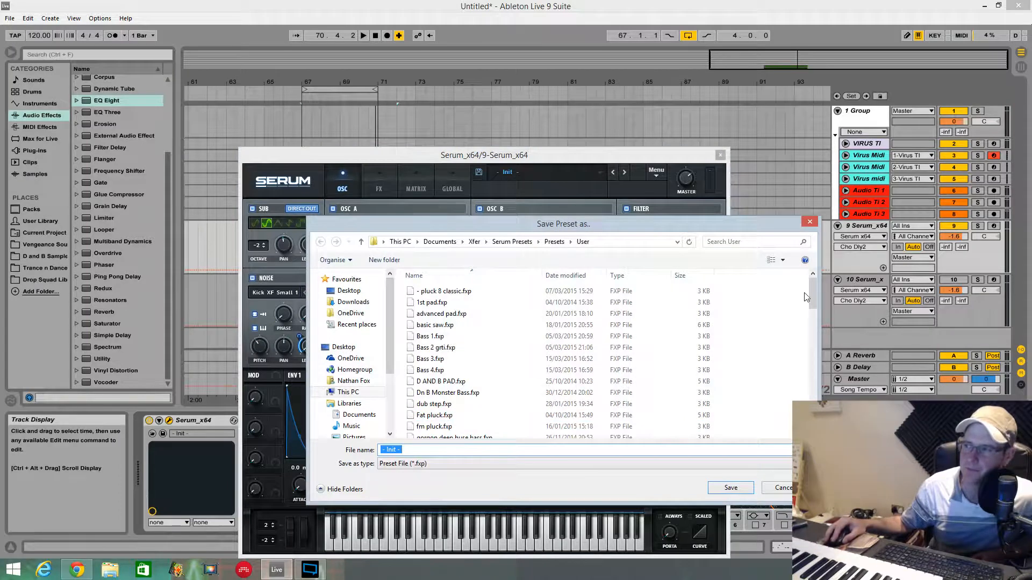
left_click_drag(814, 290, 816, 422)
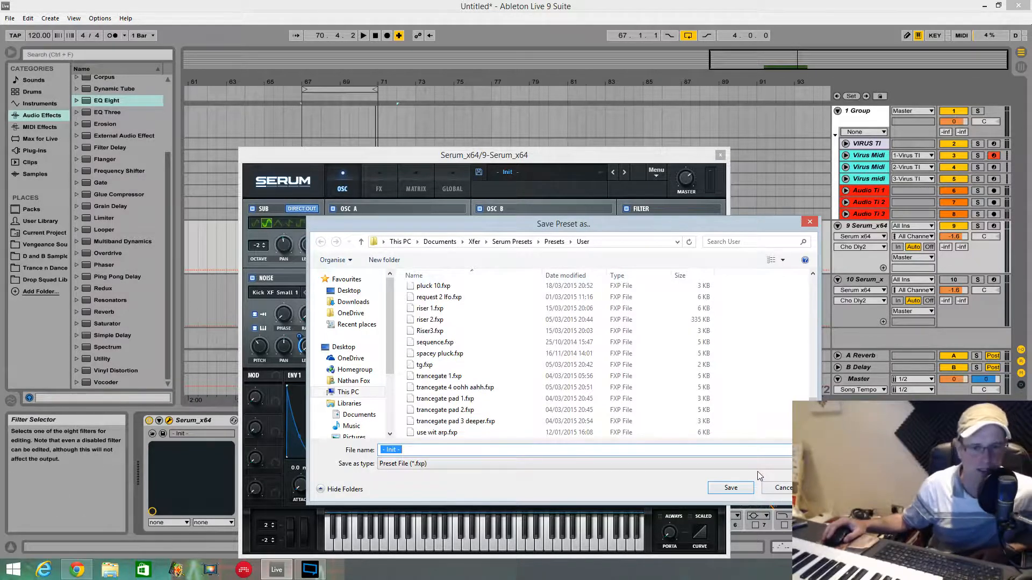
left_click(722, 488)
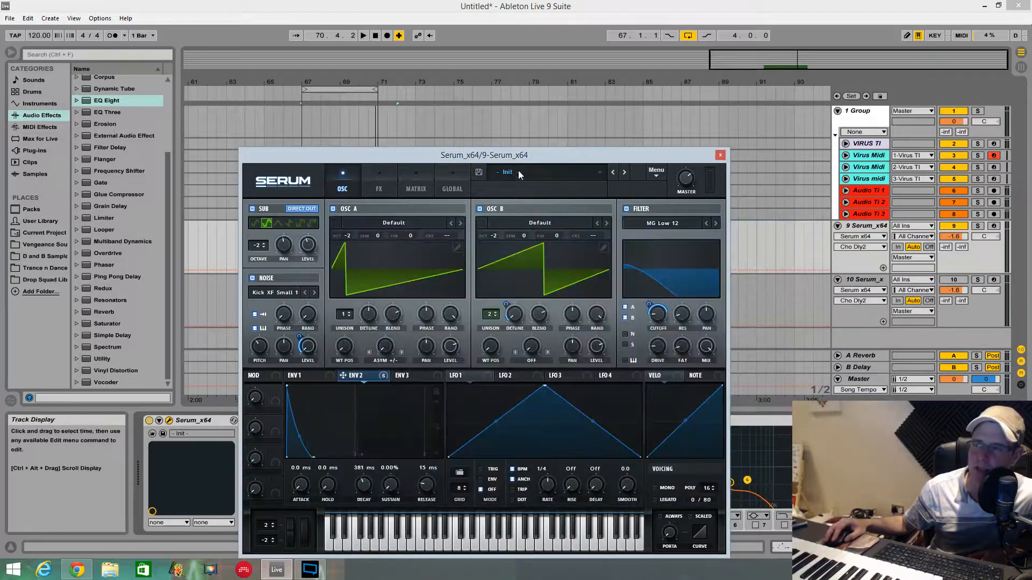
- Move the Serum window up over the arrangement to uncover the track's compressor, saturator and EQ devices
left_click_drag(518, 156, 522, 84)
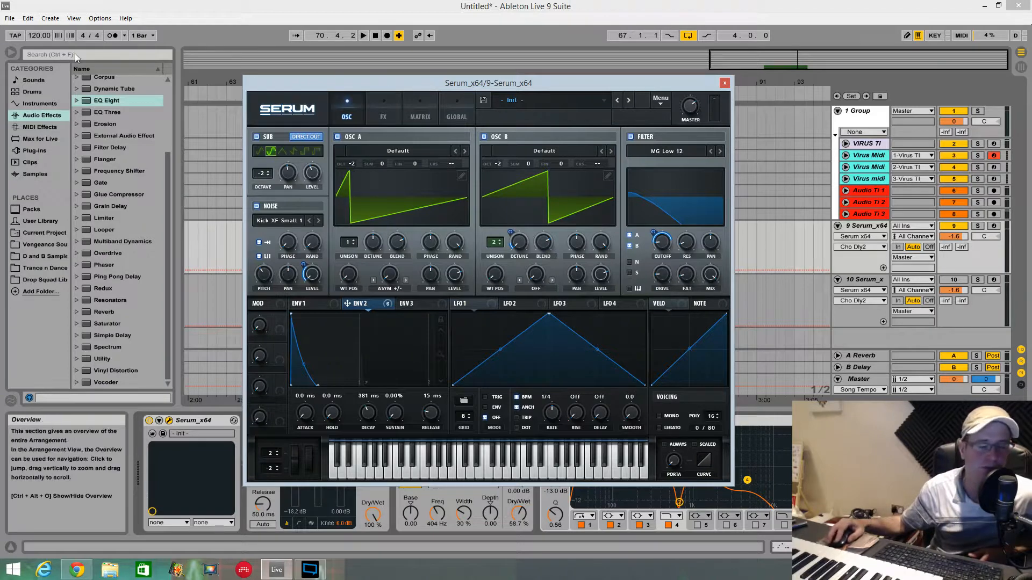
left_click_drag(452, 85, 477, 58)
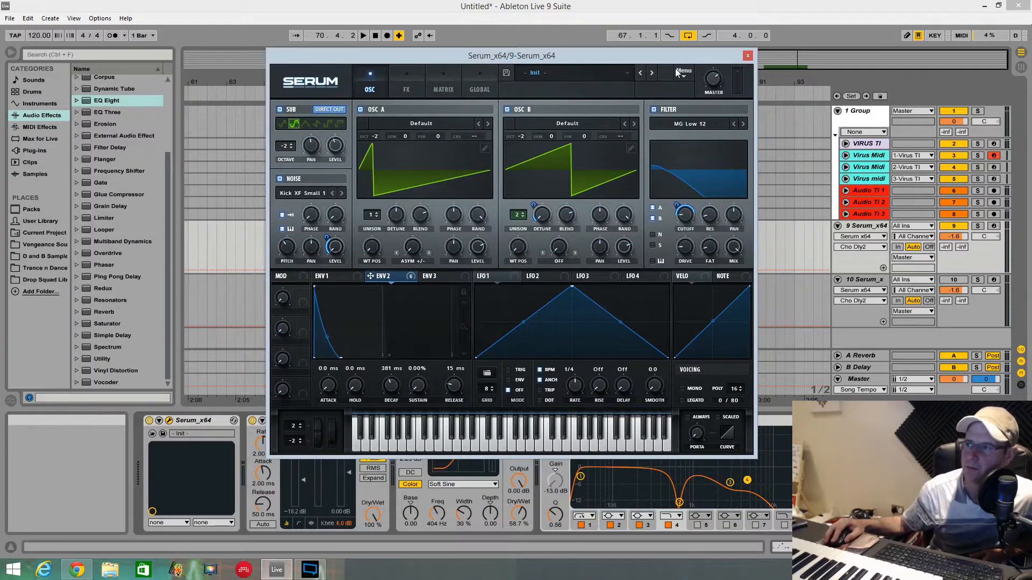
left_click_drag(680, 58, 700, 30)
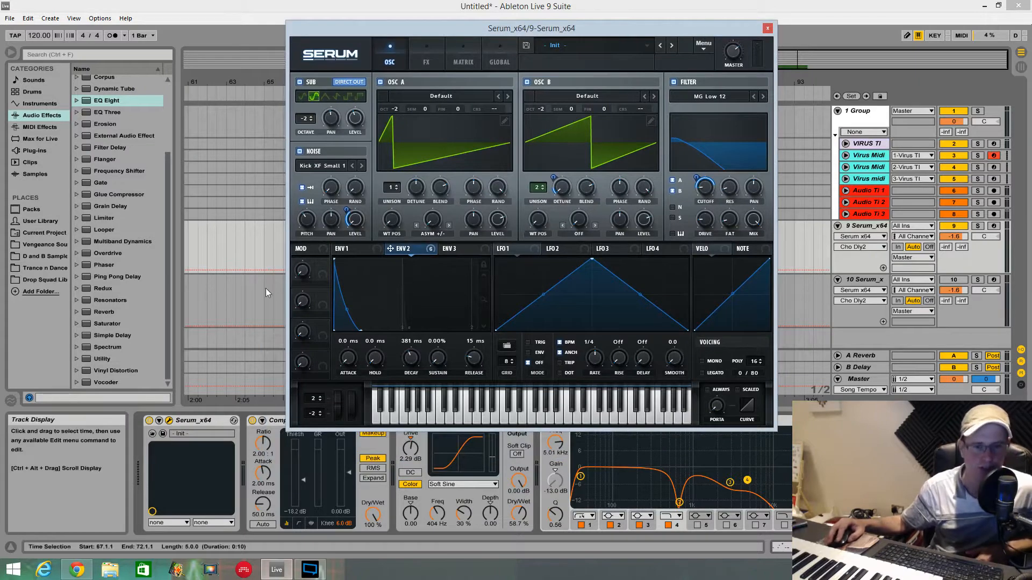